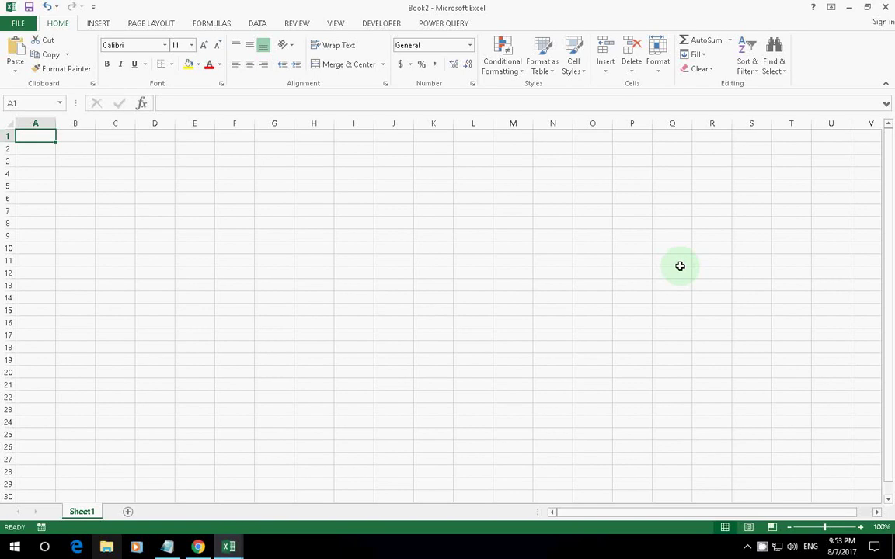
# - Save the blank workbook in Documents as 'timer', an Excel Macro-Enabled Workbook
pyautogui.click(14, 26)
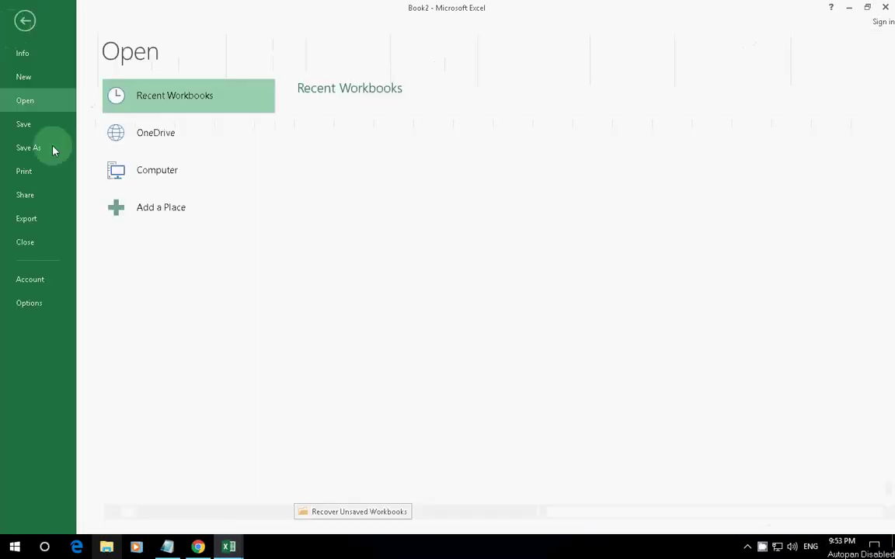
pyautogui.click(34, 152)
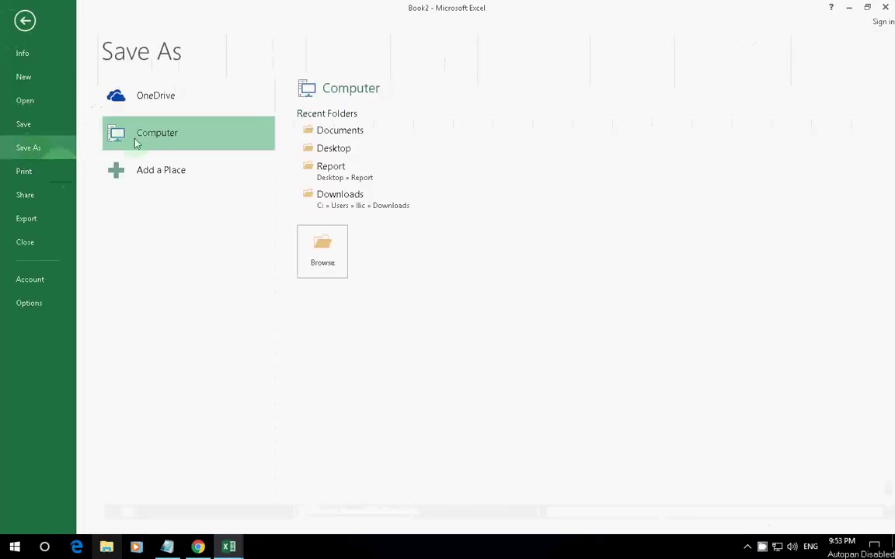
pyautogui.moveTo(340, 130)
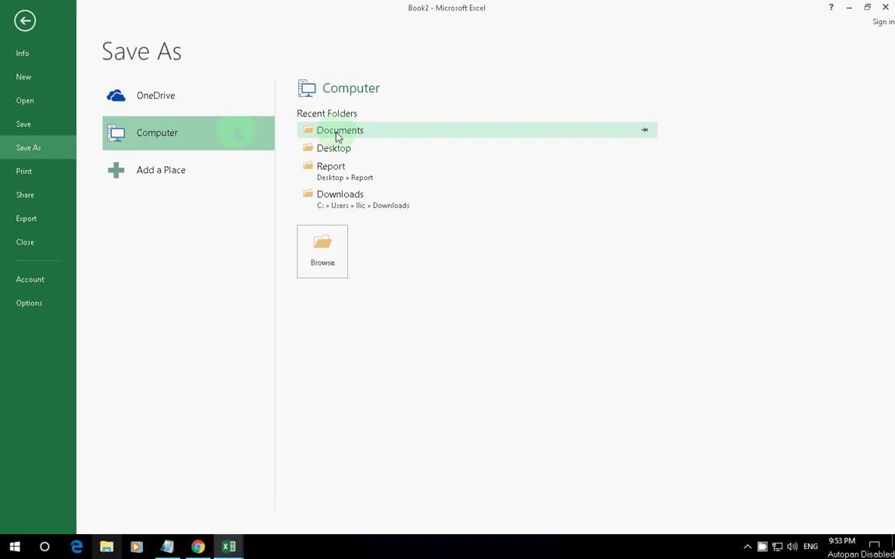
pyautogui.click(362, 274)
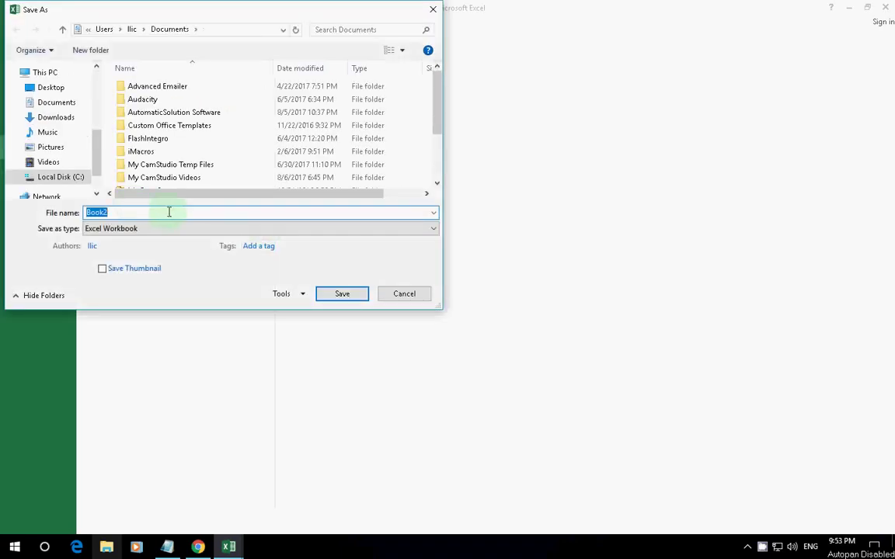
pyautogui.write('time')
pyautogui.write('r')
pyautogui.click(196, 230)
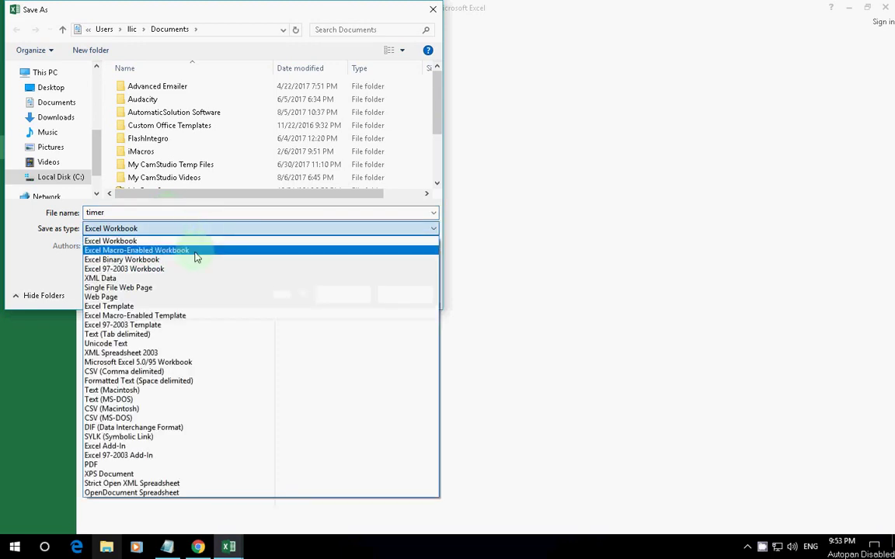
pyautogui.click(196, 257)
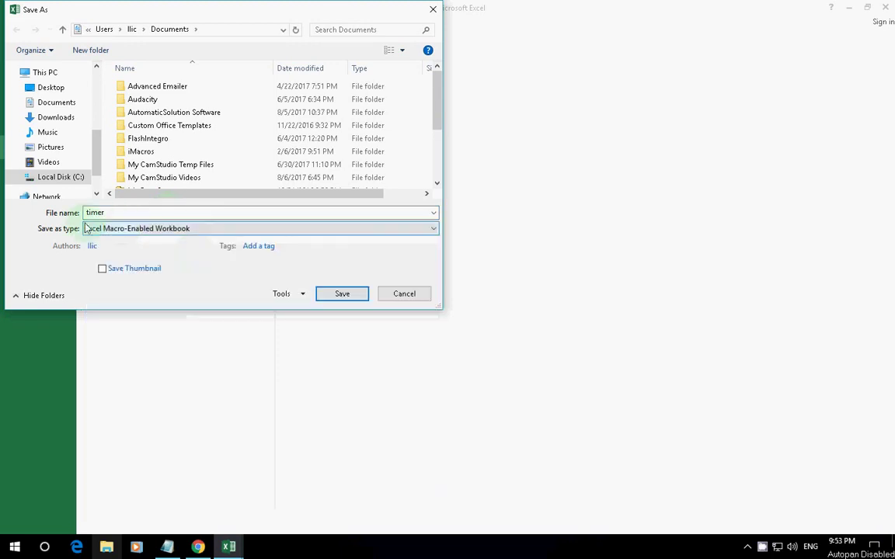
pyautogui.click(343, 295)
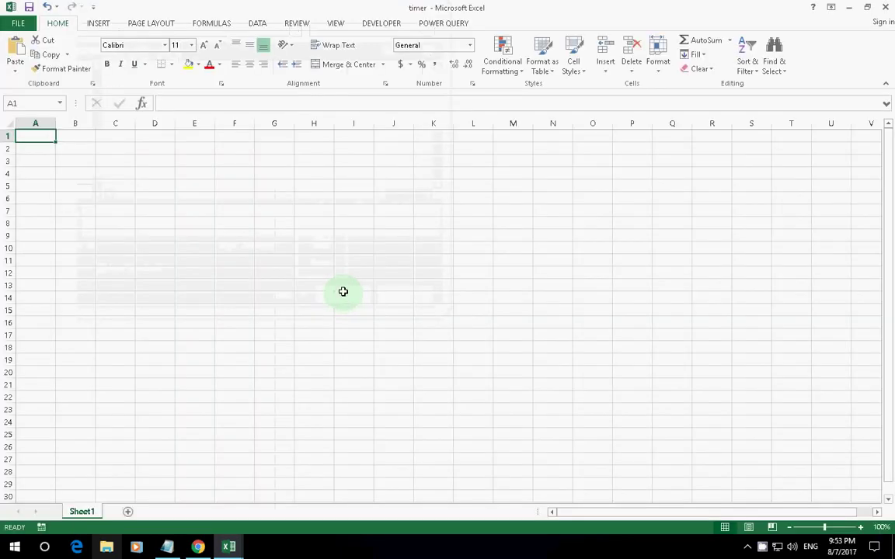
# - Type the label 'Enter time' in C3 and 'Now' in C5
pyautogui.click(114, 163)
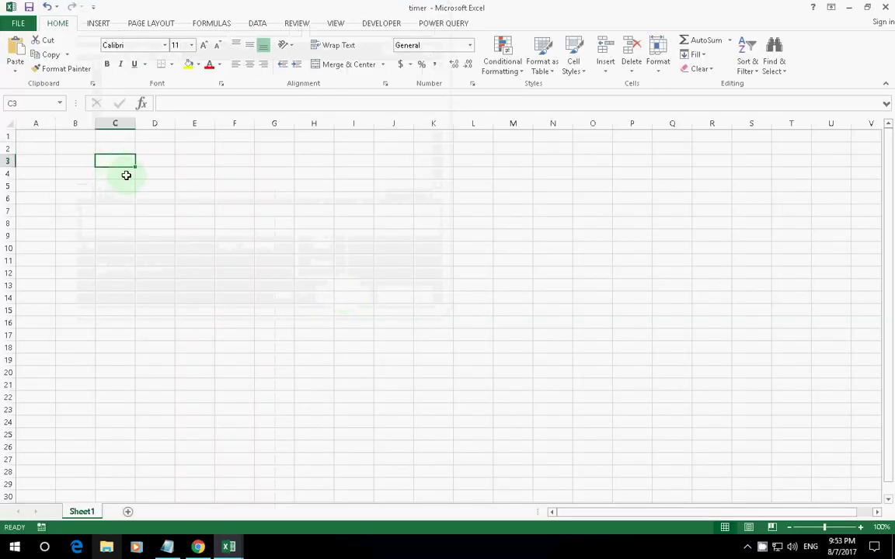
pyautogui.write('Enter ')
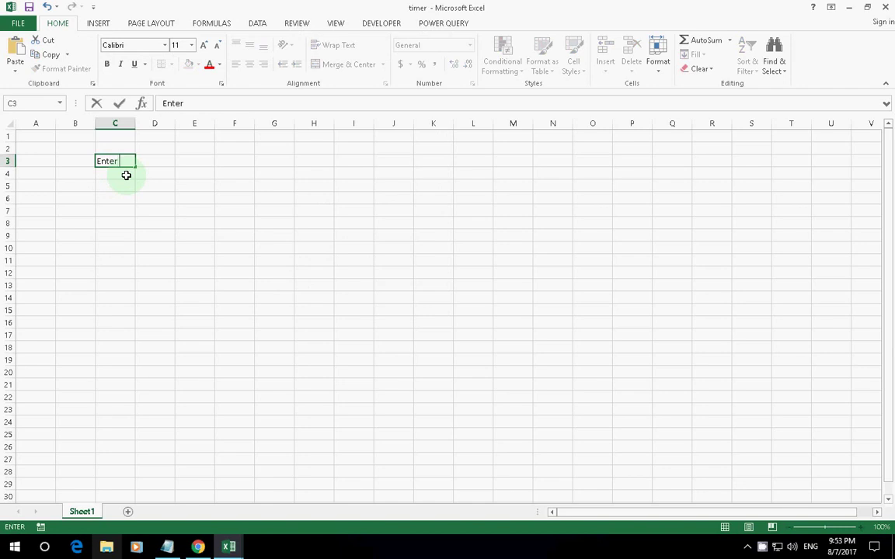
pyautogui.write('time')
pyautogui.click(126, 175)
pyautogui.press('Return')
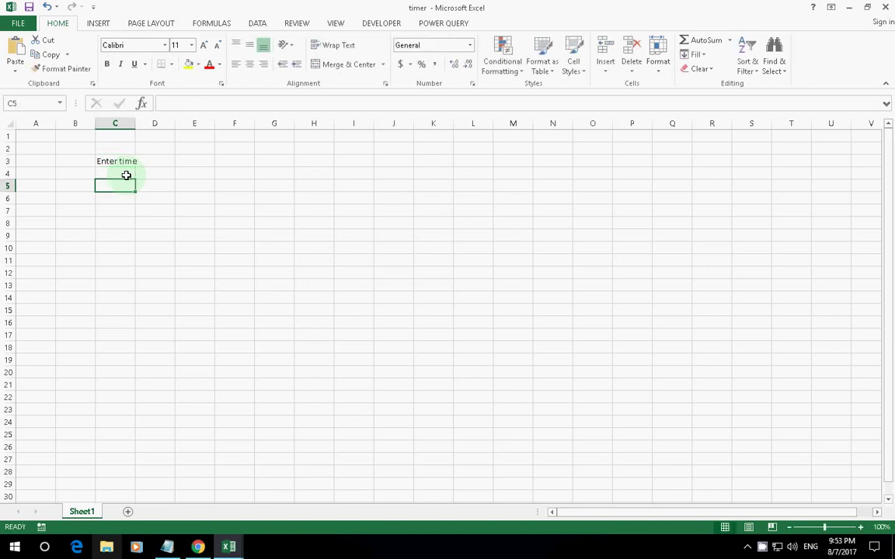
pyautogui.write('Now')
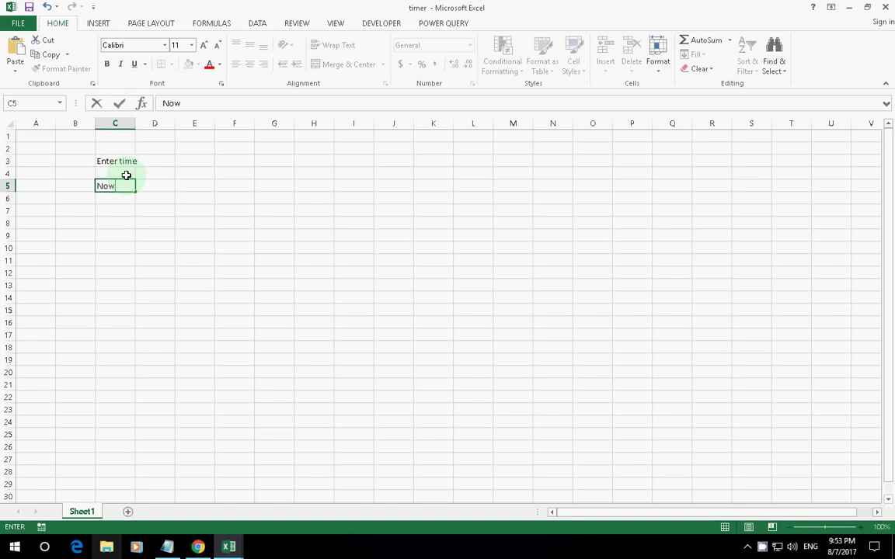
pyautogui.press('Return')
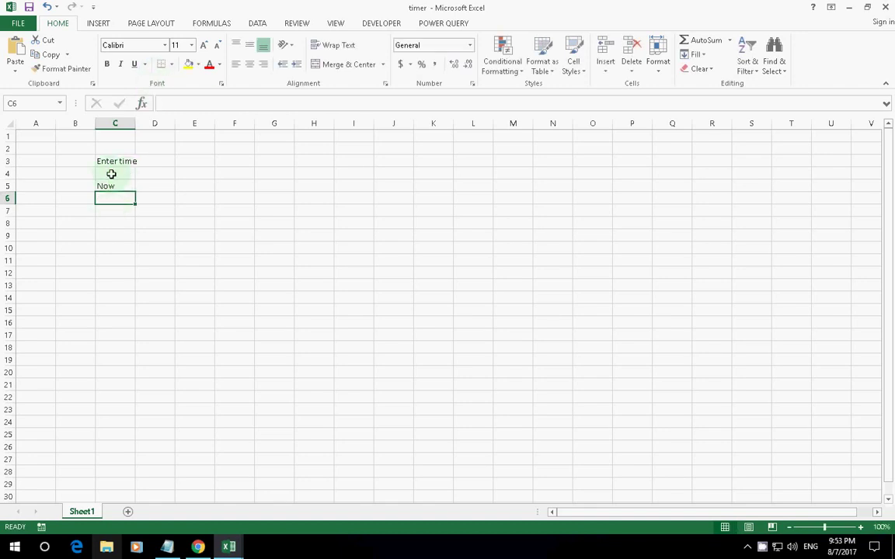
# - Format C3:C5 as bold, Arial Black, 14 pt and right-aligned
pyautogui.moveTo(114, 164); pyautogui.dragTo(115, 185)
pyautogui.click(107, 64)
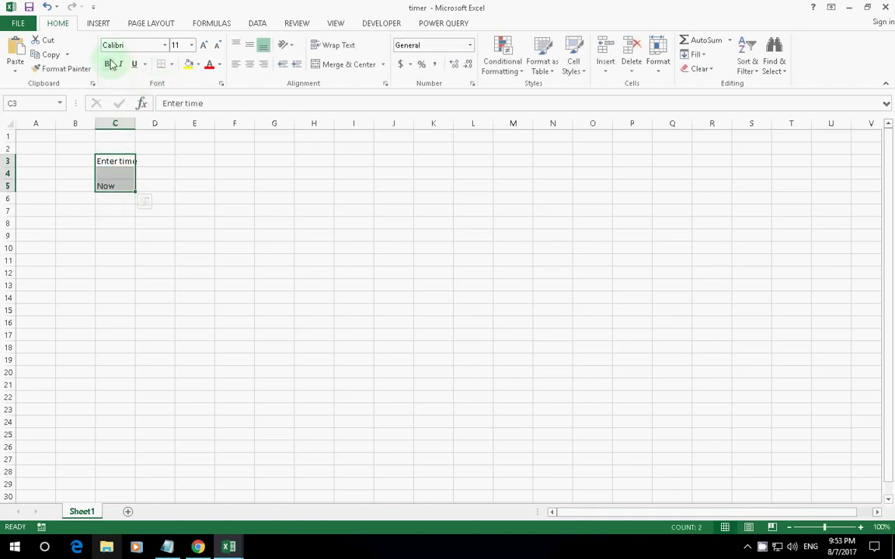
pyautogui.click(165, 44)
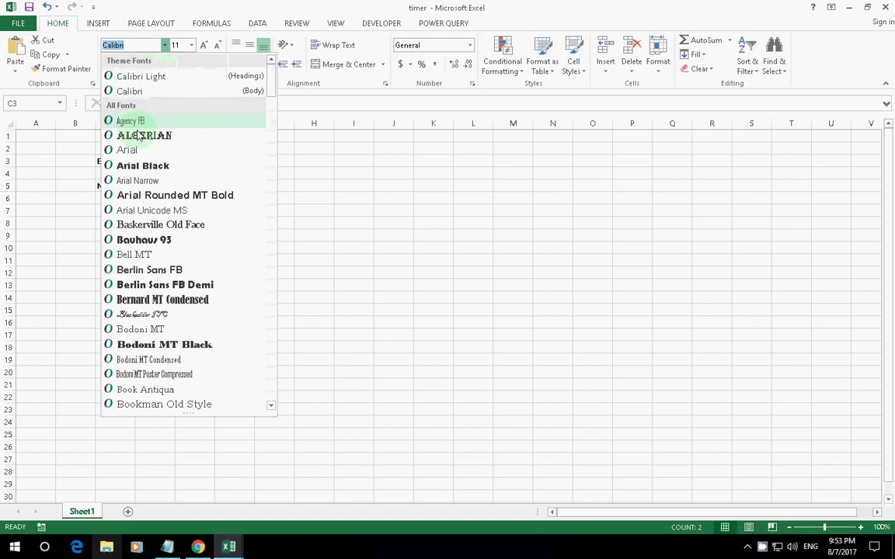
pyautogui.click(142, 167)
pyautogui.click(194, 45)
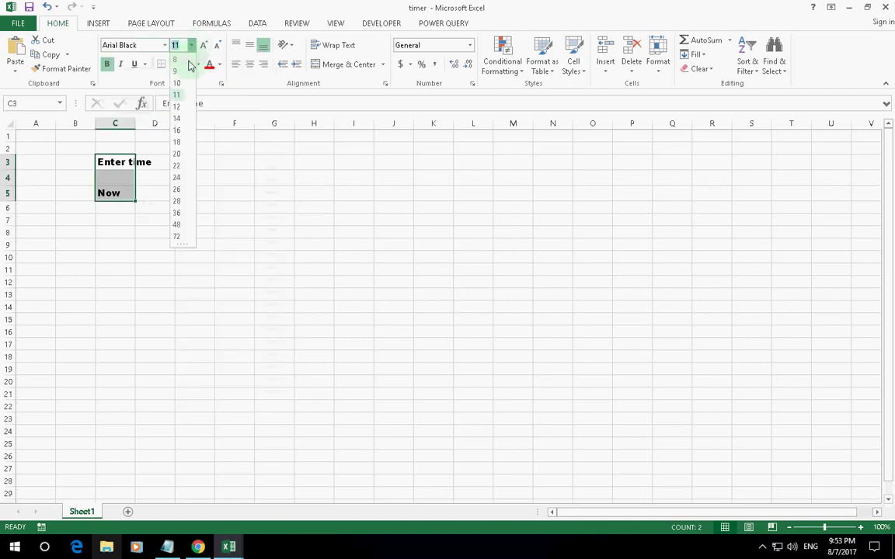
pyautogui.click(179, 118)
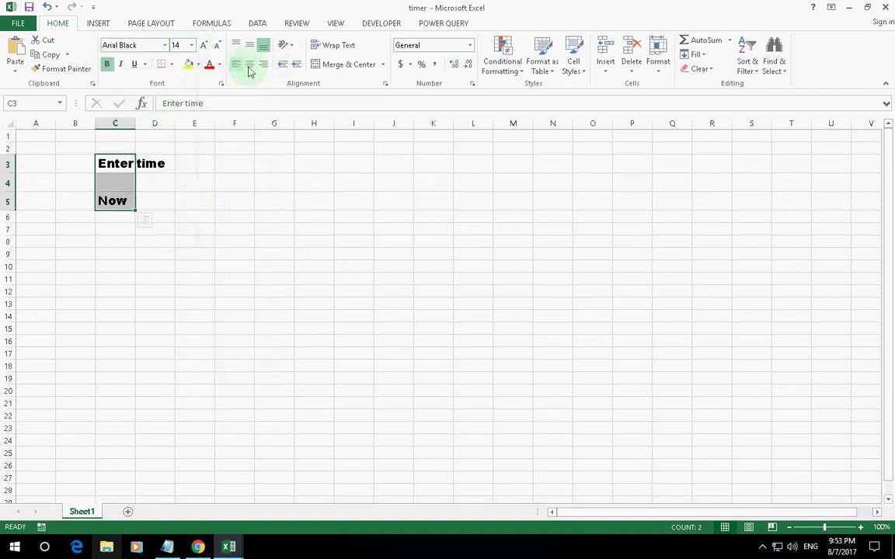
pyautogui.click(263, 68)
pyautogui.click(164, 165)
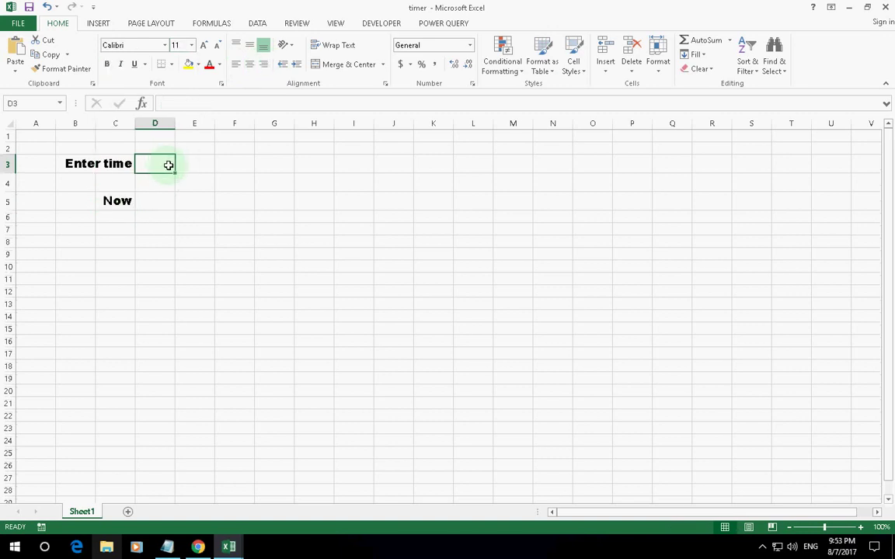
# - Give cells D3 and D5 a thick box border
pyautogui.click(172, 198)
pyautogui.click(166, 162)
pyautogui.click(171, 65)
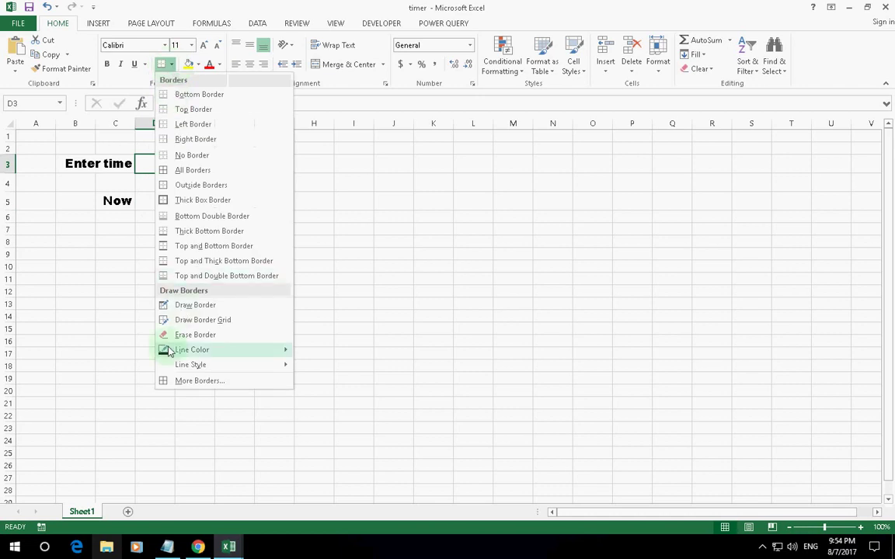
pyautogui.click(176, 200)
pyautogui.click(160, 201)
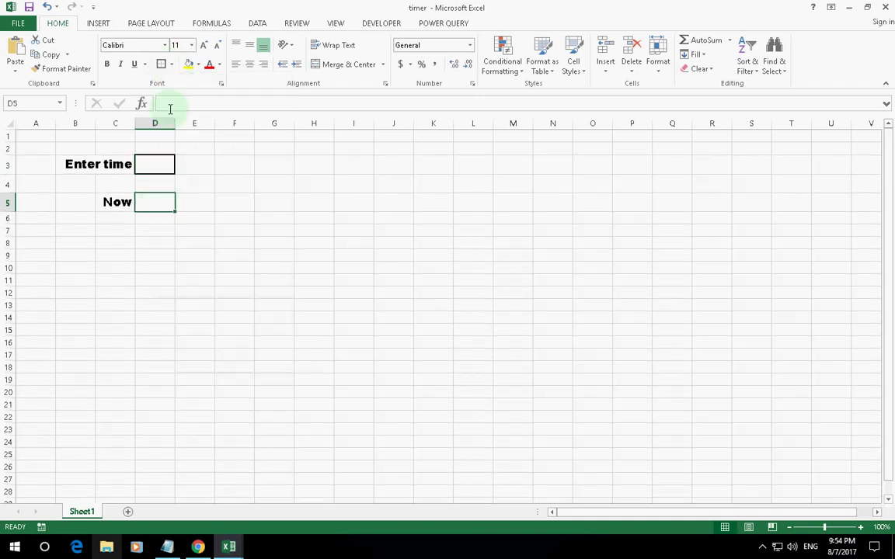
pyautogui.click(158, 166)
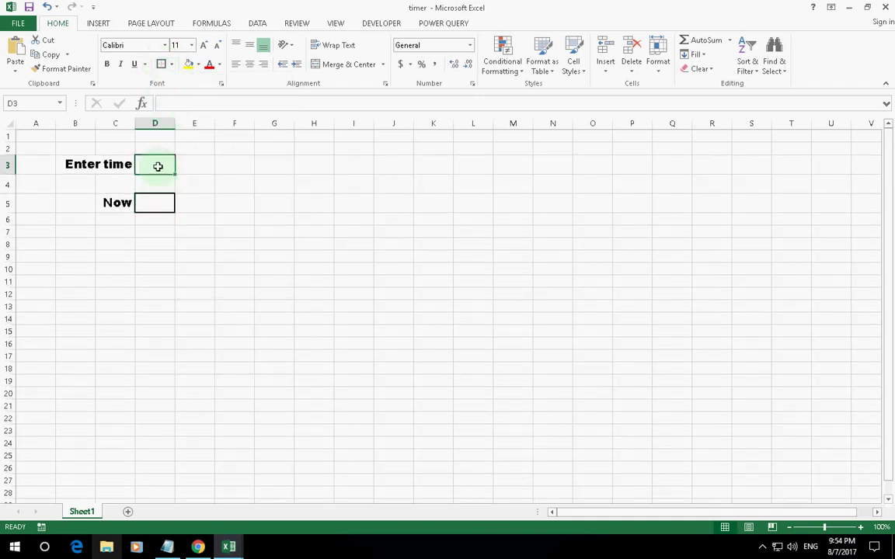
# - Enter 20 in D3 and 12 in D5
pyautogui.click(176, 200)
pyautogui.click(159, 172)
pyautogui.write('20')
pyautogui.press('Return')
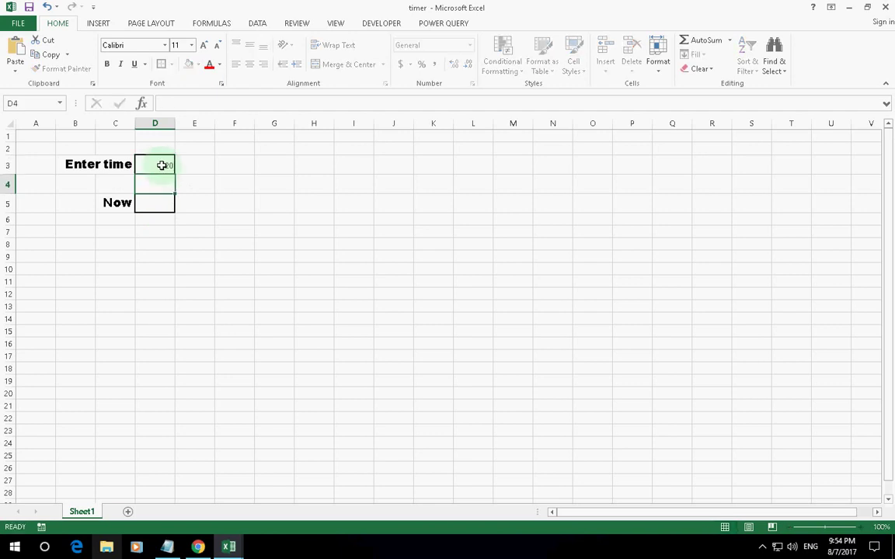
pyautogui.press('Return')
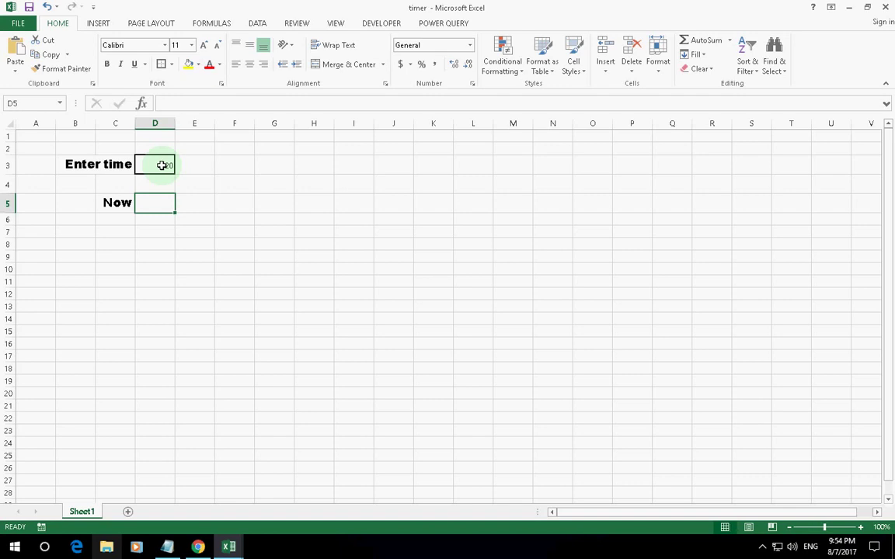
pyautogui.write('12')
pyautogui.press('Return')
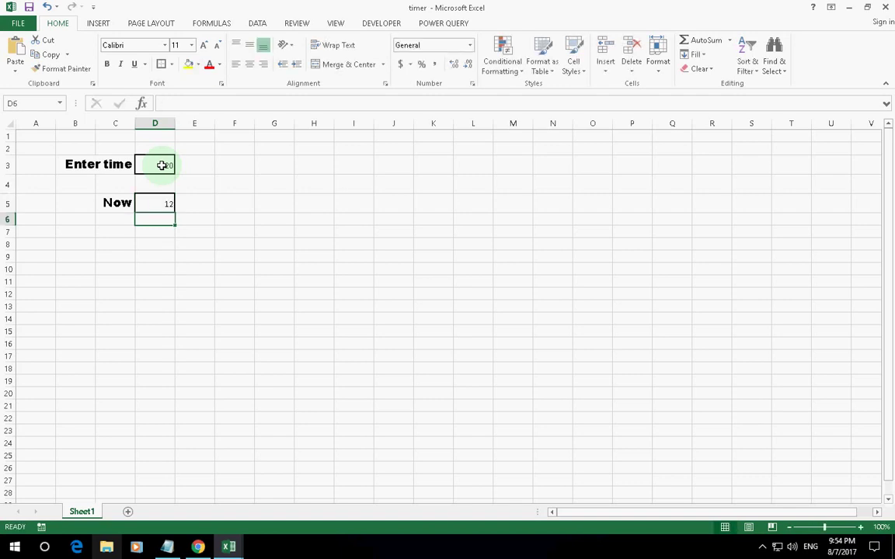
pyautogui.click(199, 165)
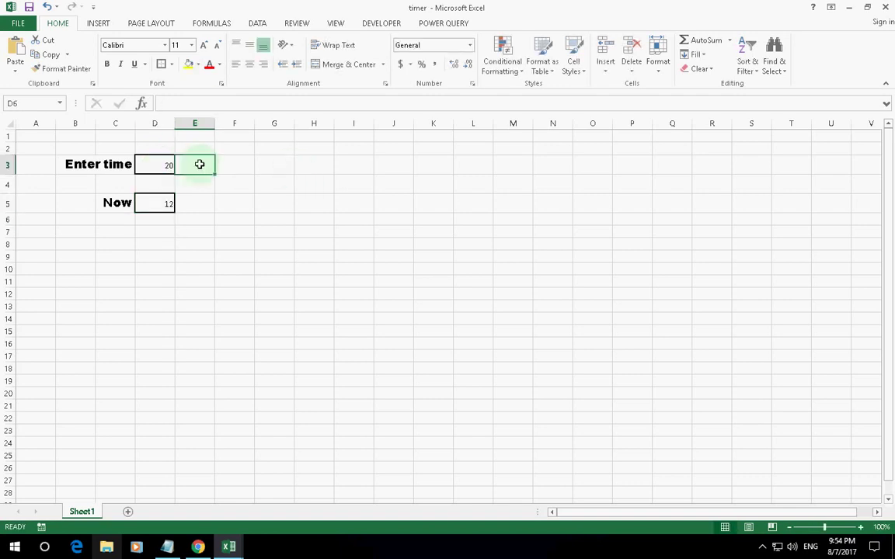
# - Enter the formula =D5/D3 in G3 so it shows the elapsed fraction 0.6
pyautogui.click(316, 164)
pyautogui.click(281, 168)
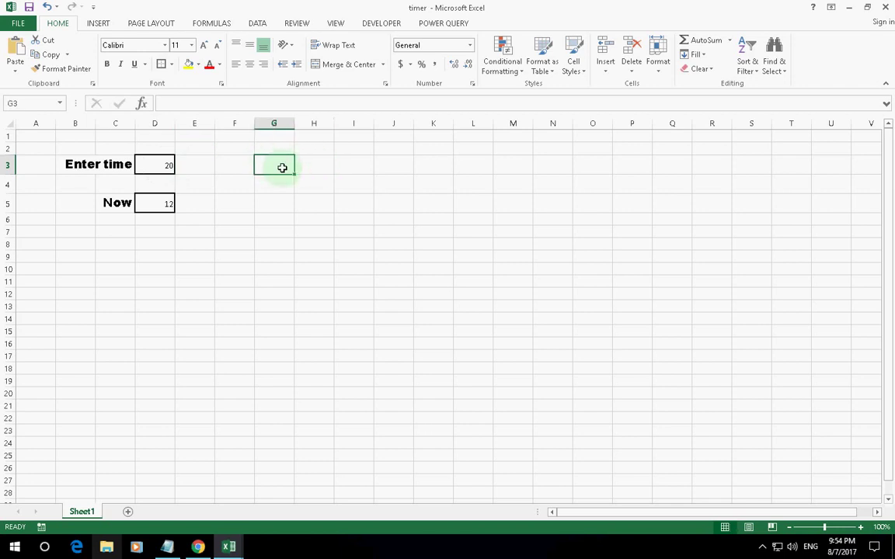
pyautogui.click(278, 170)
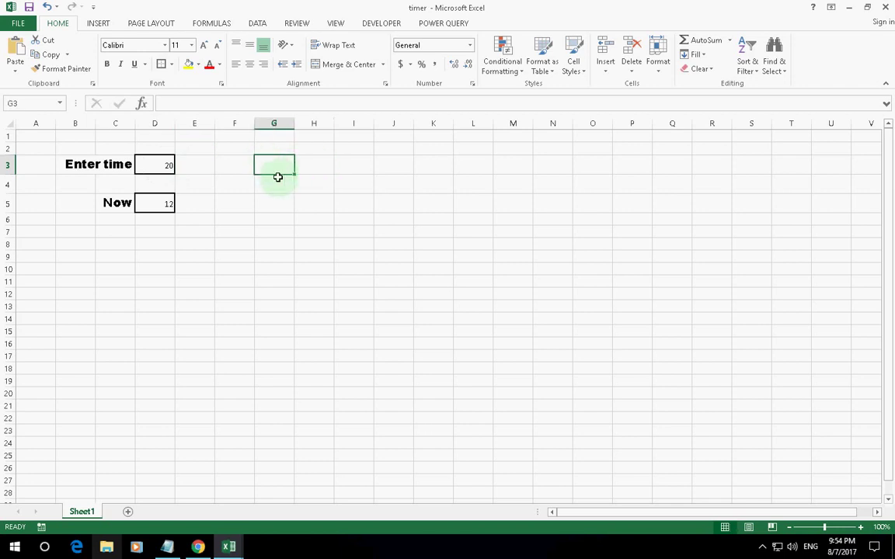
pyautogui.click(282, 168)
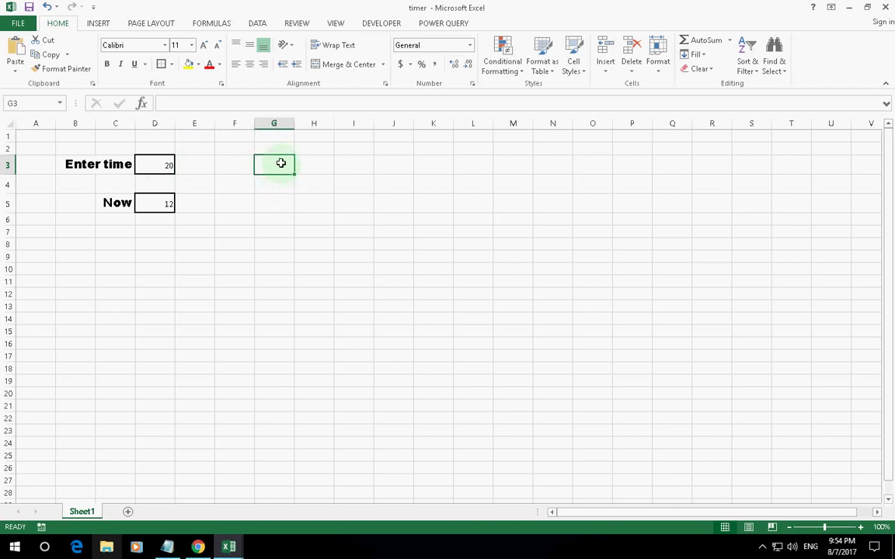
pyautogui.write('+')
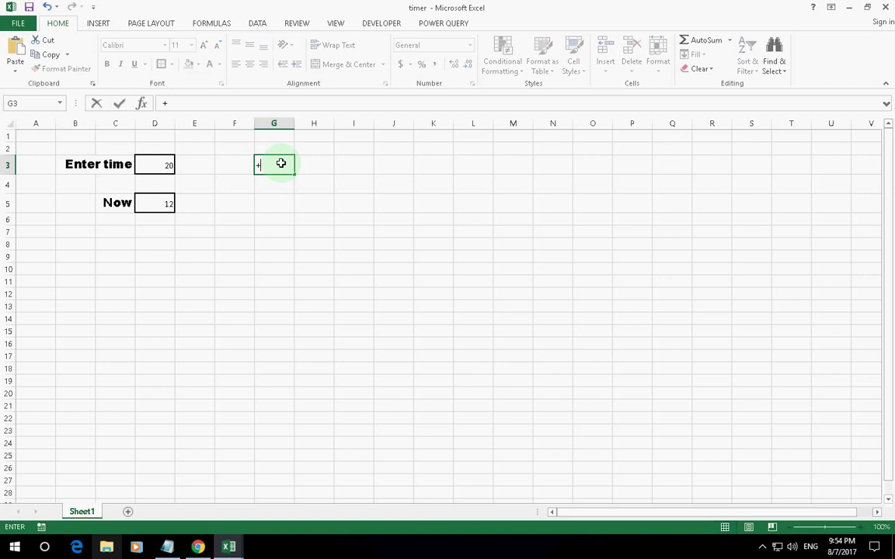
pyautogui.press('BackSpace')
pyautogui.write('=')
pyautogui.click(165, 205)
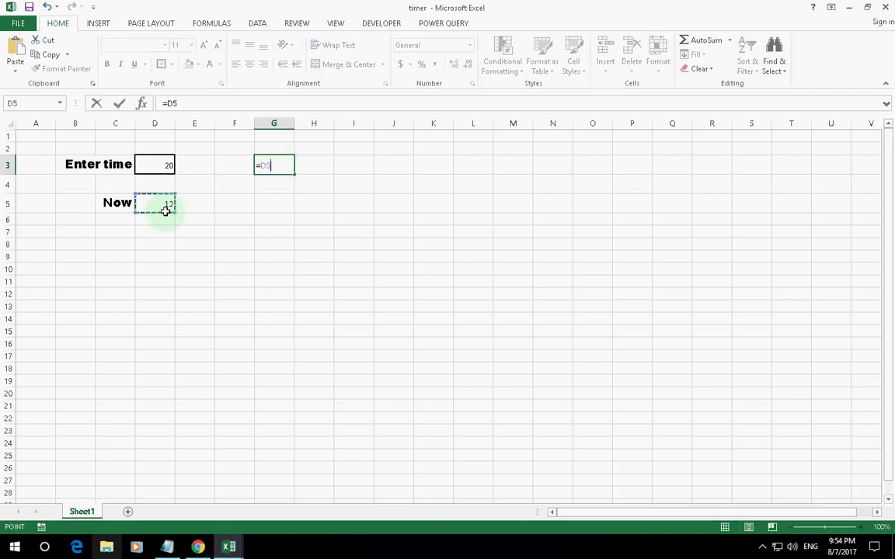
pyautogui.write('/')
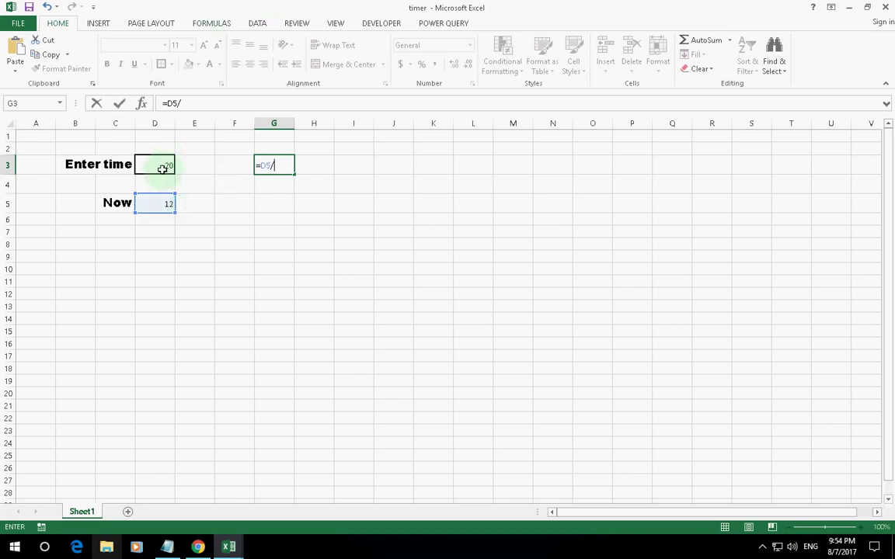
pyautogui.click(162, 169)
pyautogui.press('Return')
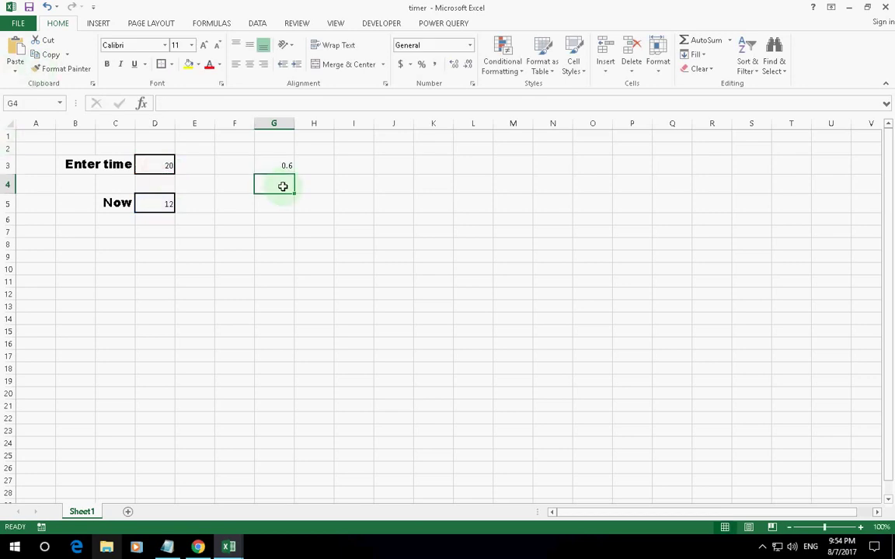
# - Enter =1-G3 in G4 to show 0.4, then select G3:G4
pyautogui.write('=')
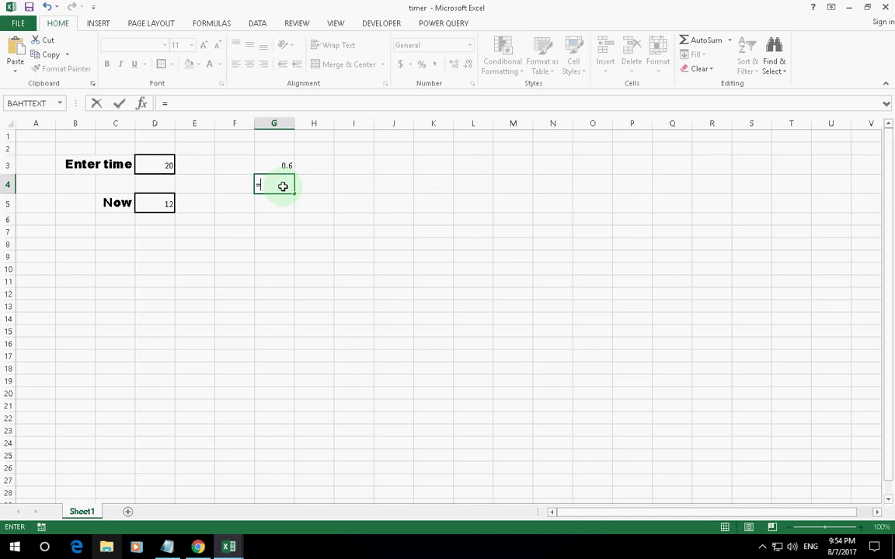
pyautogui.write('1-')
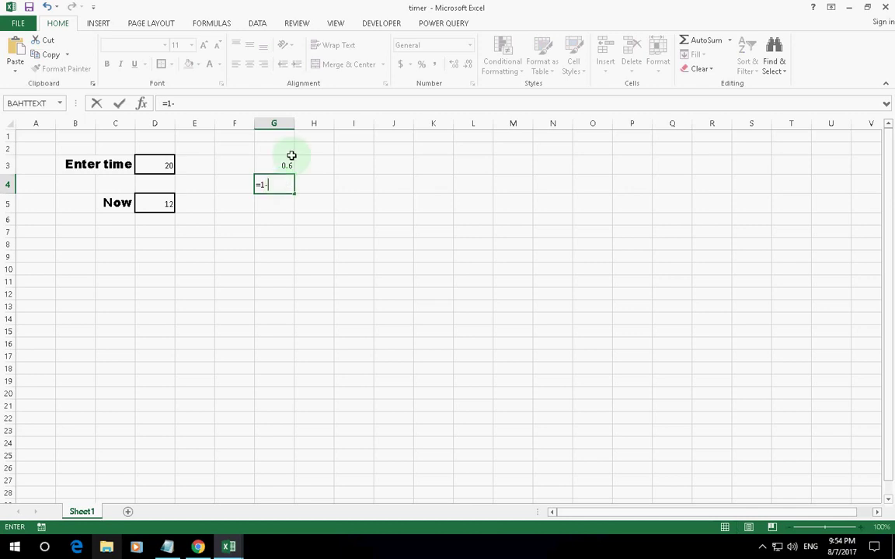
pyautogui.click(285, 162)
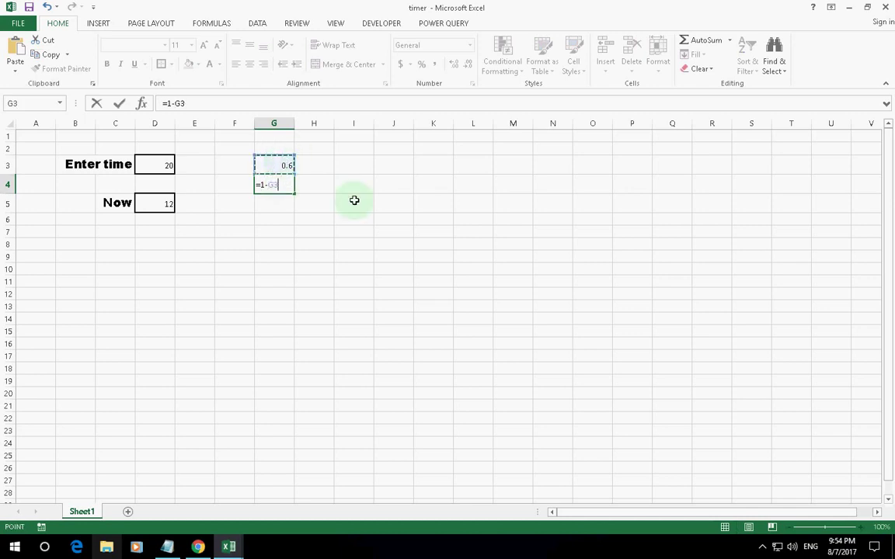
pyautogui.press('Return')
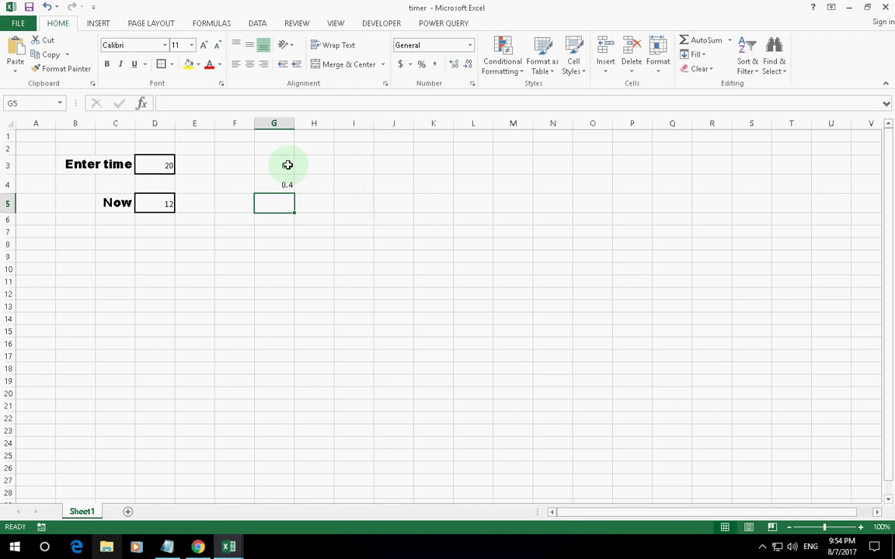
pyautogui.click(286, 166)
pyautogui.moveTo(292, 181); pyautogui.dragTo(291, 189)
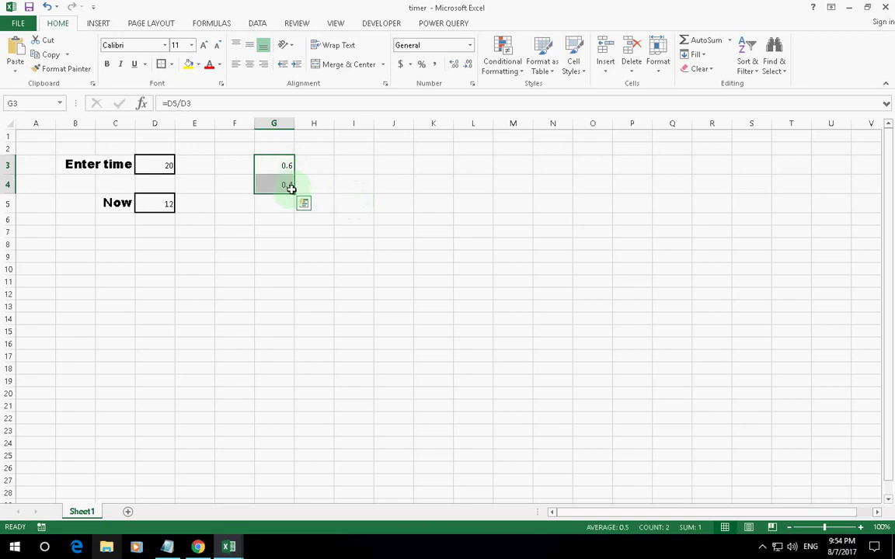
# - Apply Percentage format to G3:G4 so they read 60.00% and 40.00%
pyautogui.rightClick(290, 189)
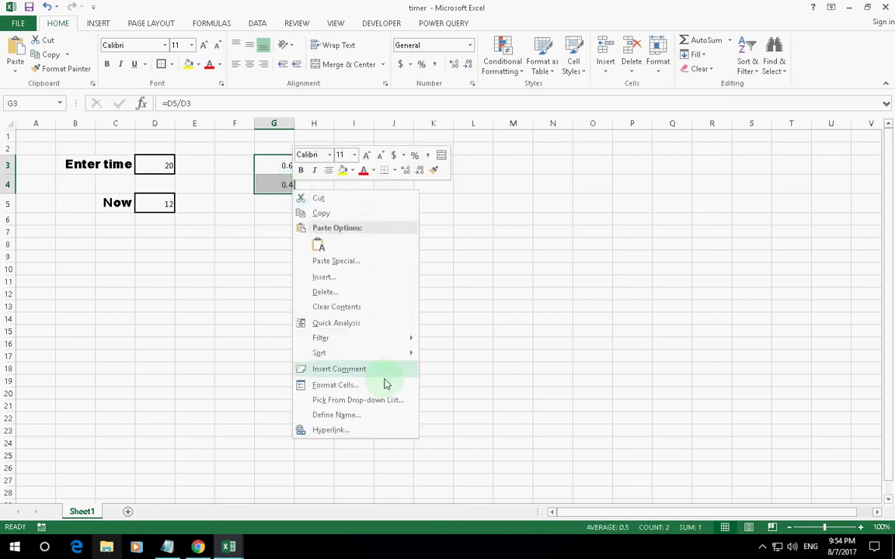
pyautogui.click(336, 384)
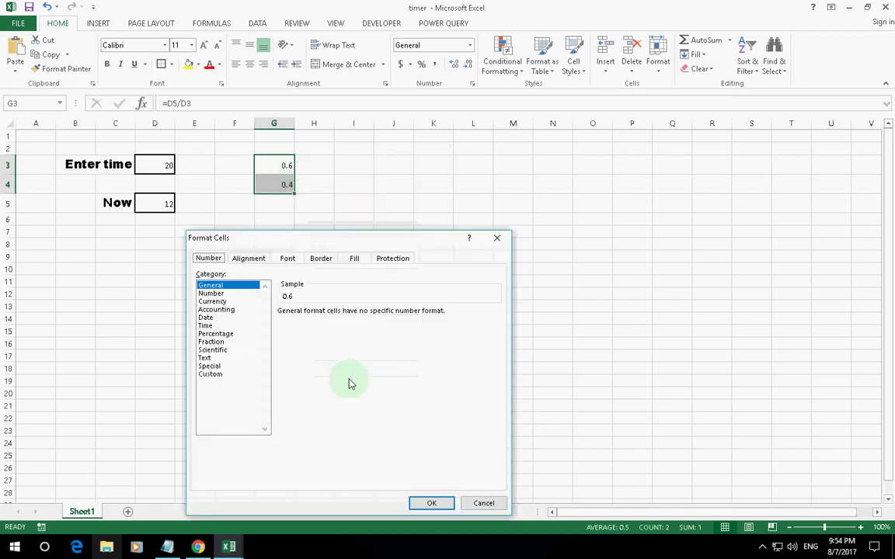
pyautogui.click(228, 334)
pyautogui.click(437, 503)
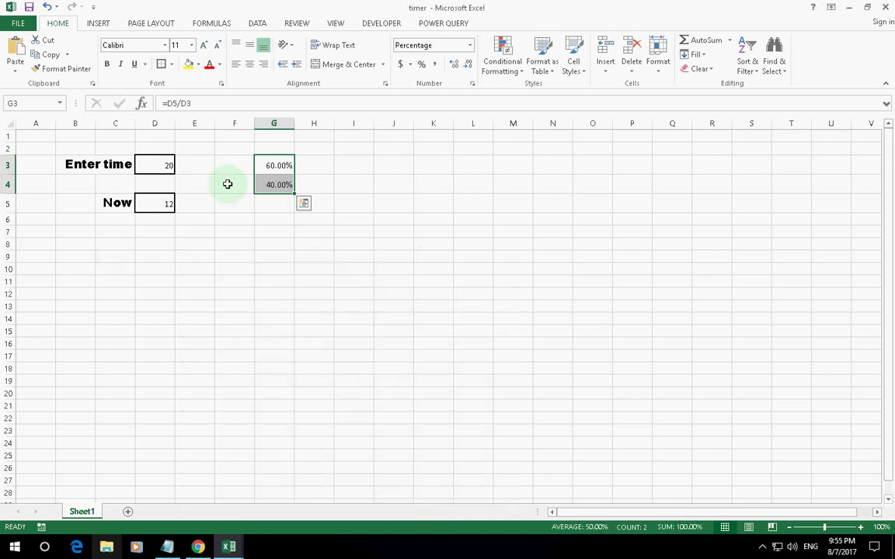
pyautogui.moveTo(154, 164); pyautogui.dragTo(154, 205)
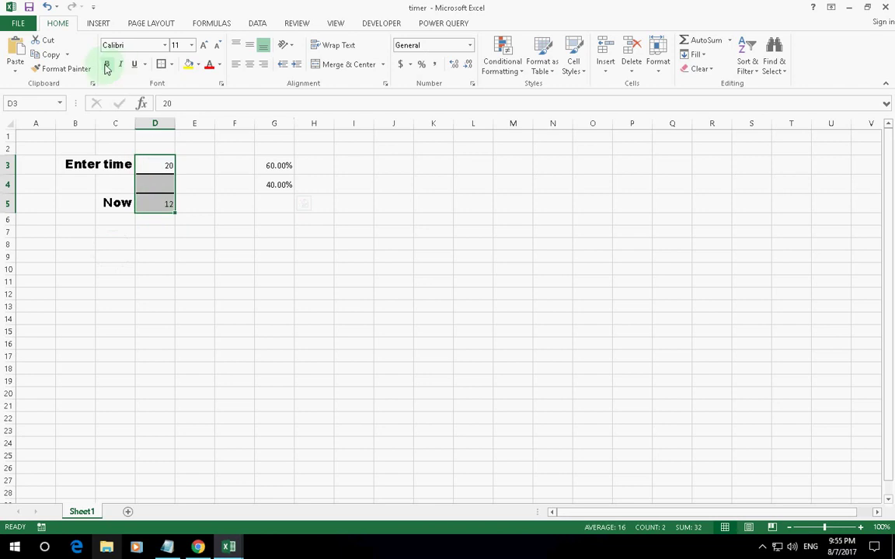
# - Set the values in D3:D5 to 14-point Arial Black
pyautogui.click(191, 45)
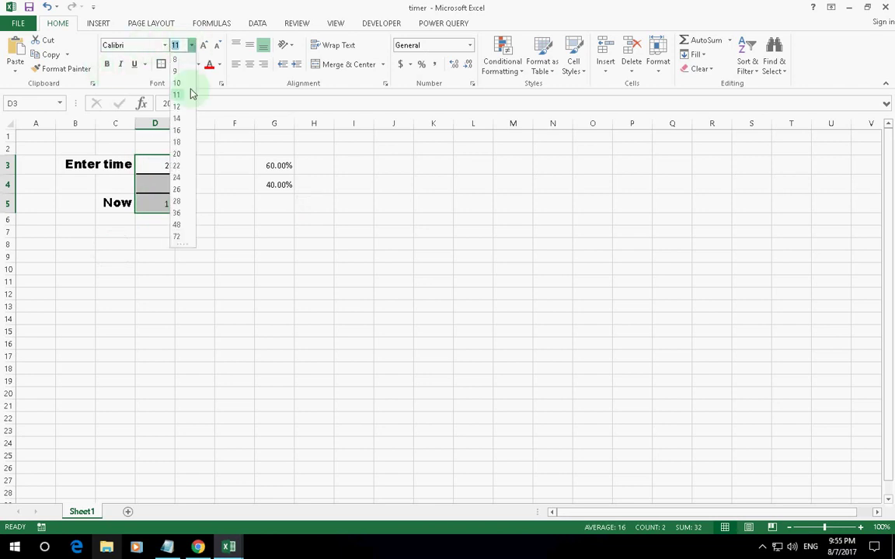
pyautogui.click(178, 118)
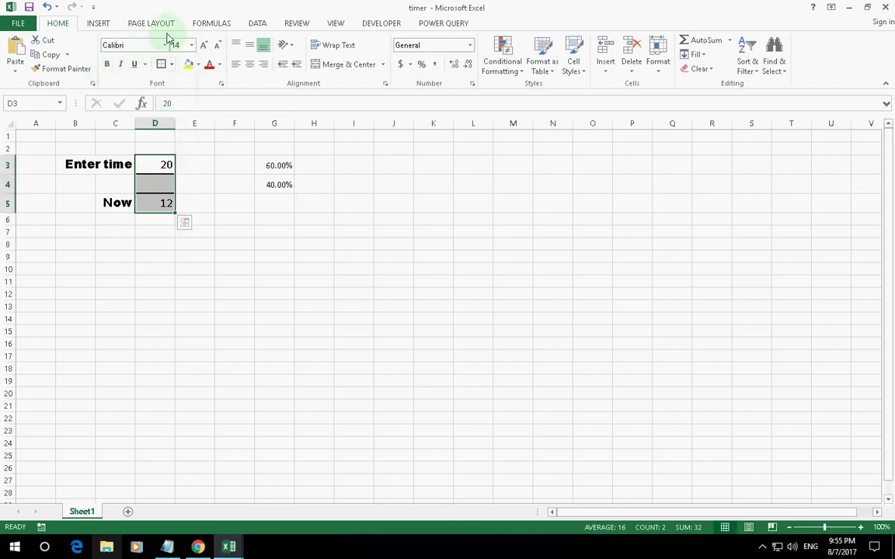
pyautogui.click(165, 45)
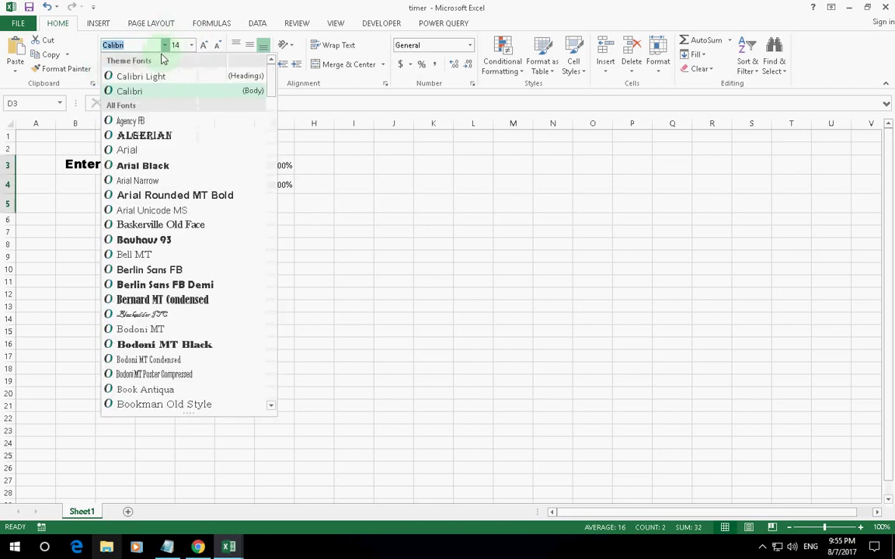
pyautogui.click(144, 170)
pyautogui.click(234, 281)
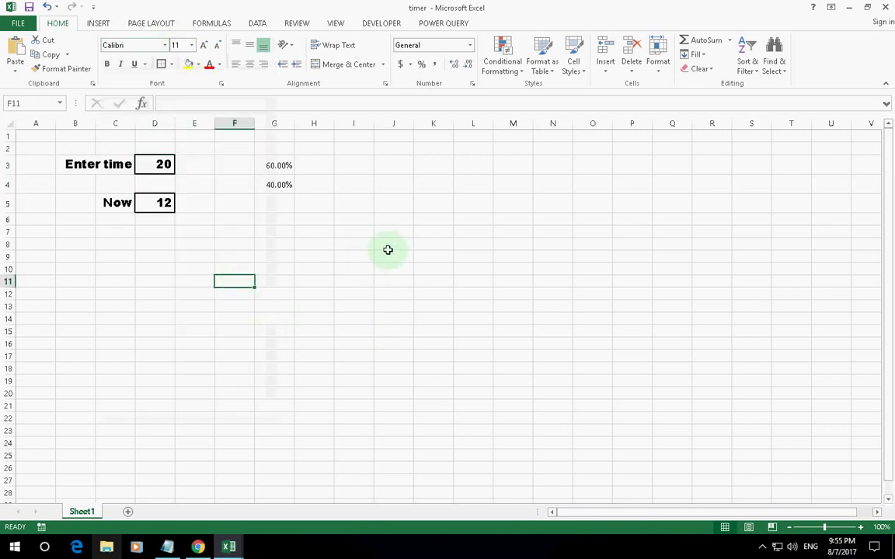
pyautogui.click(457, 170)
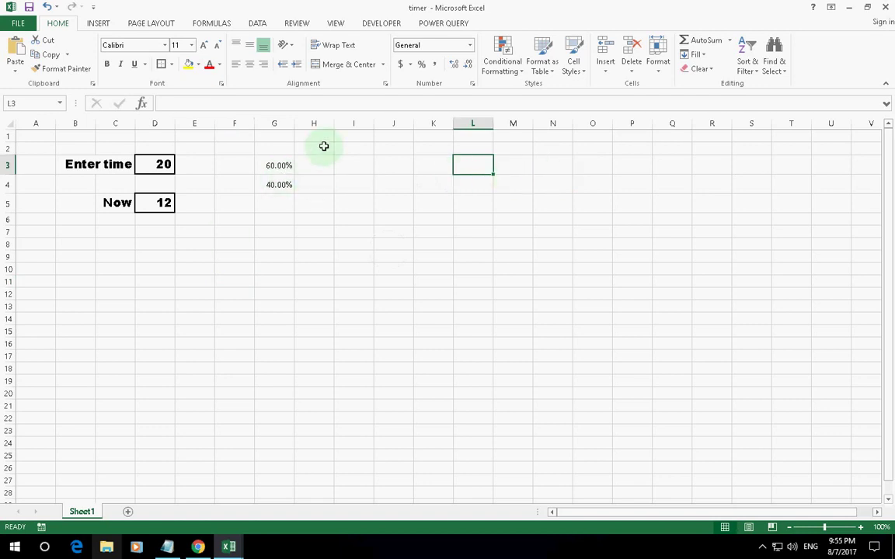
pyautogui.moveTo(281, 165); pyautogui.dragTo(286, 184)
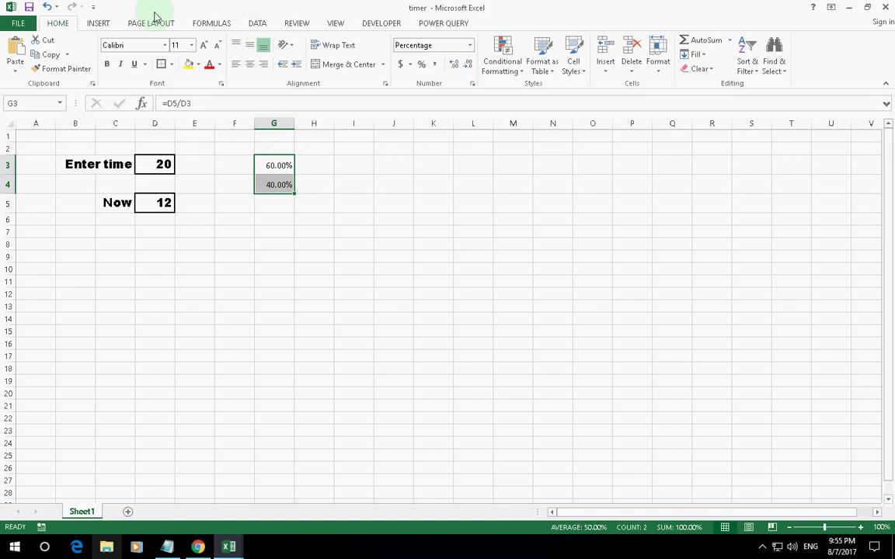
pyautogui.click(101, 28)
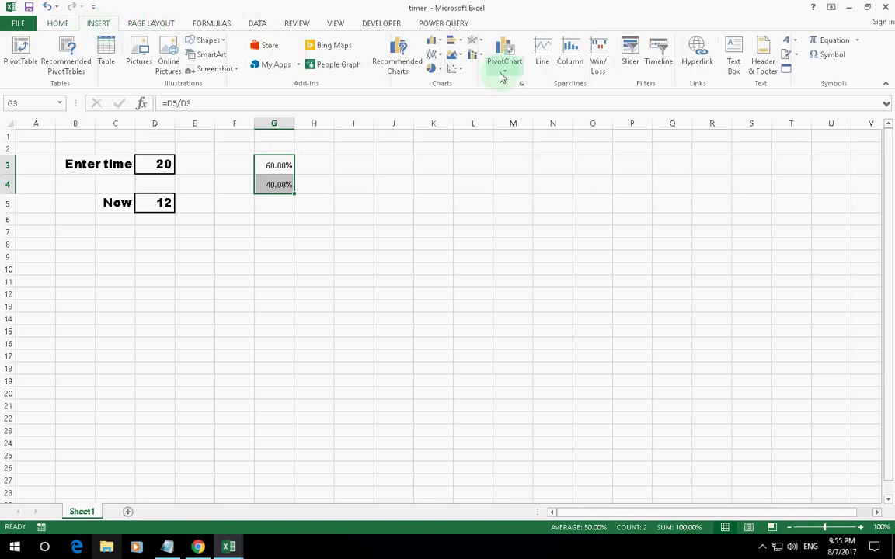
pyautogui.click(435, 70)
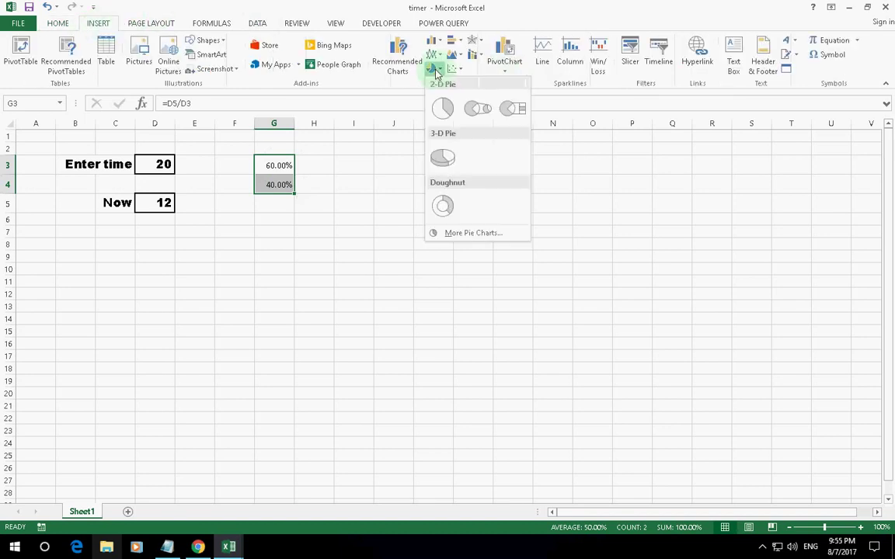
pyautogui.click(443, 113)
pyautogui.click(161, 205)
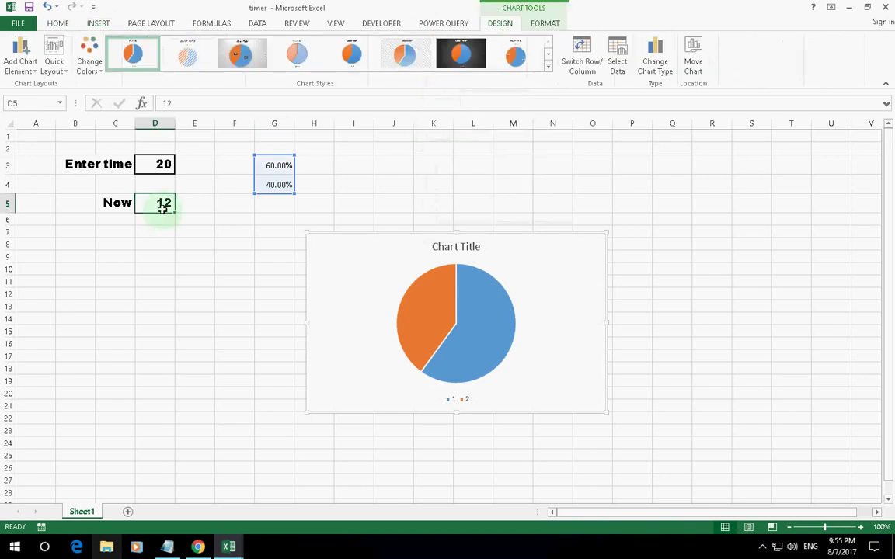
pyautogui.write('1')
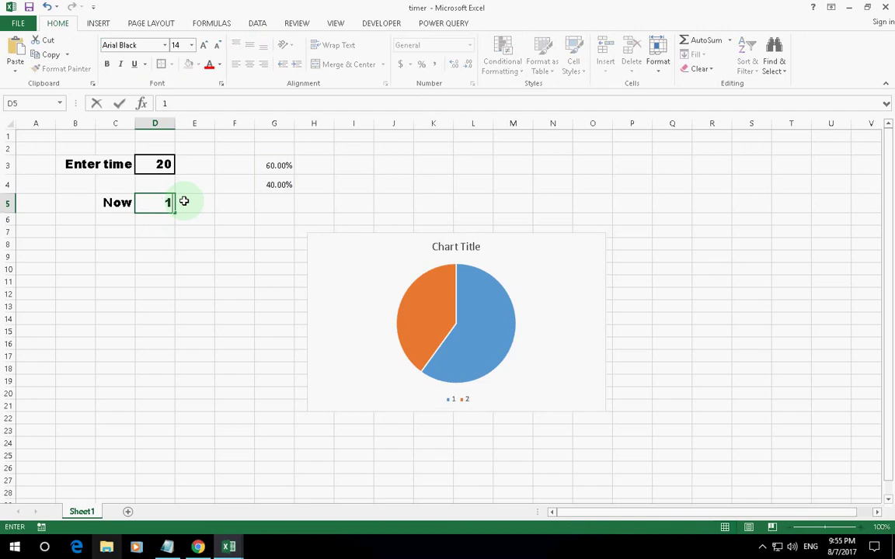
pyautogui.press('Return')
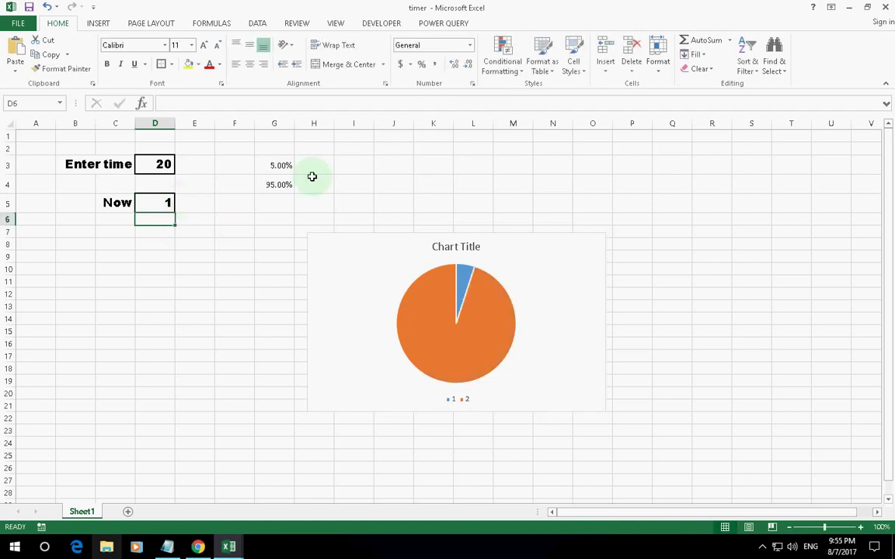
pyautogui.click(262, 244)
pyautogui.click(390, 164)
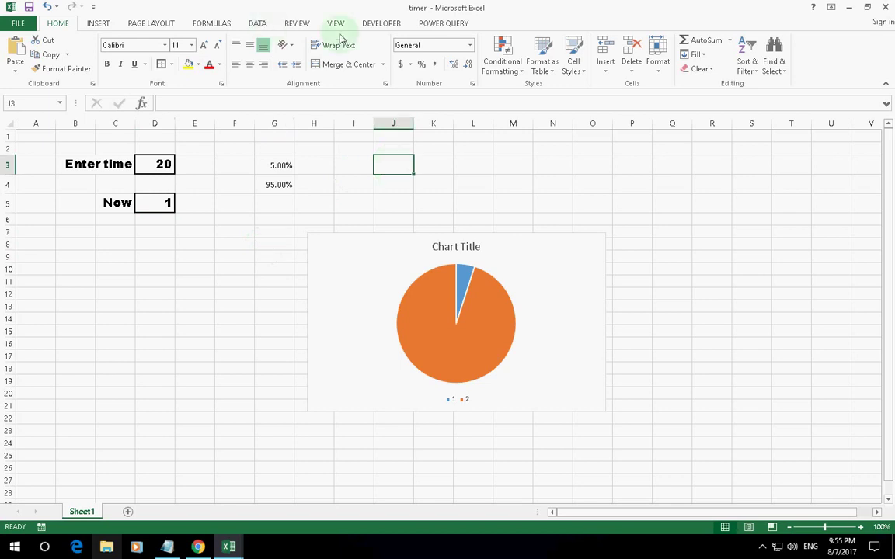
# - Draw a Form Controls button near J3 and create a new Button1_Click macro for it
pyautogui.click(383, 25)
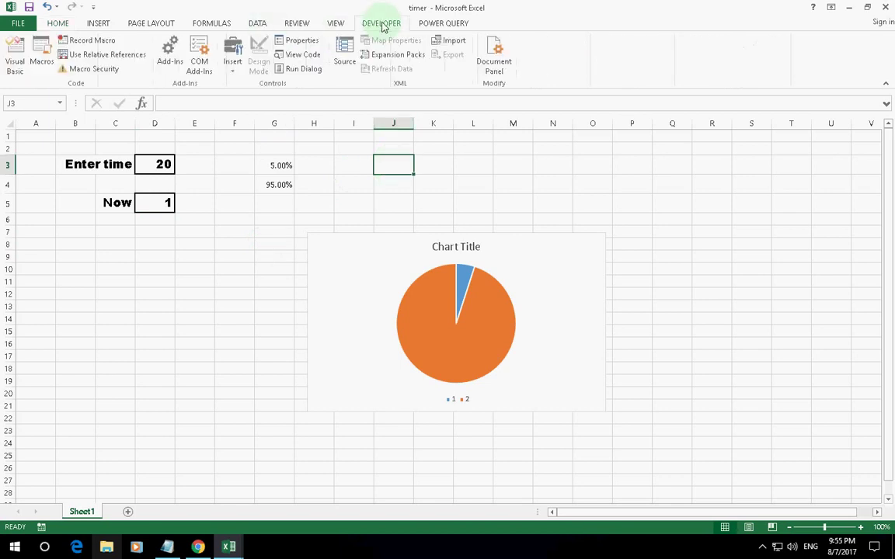
pyautogui.click(232, 73)
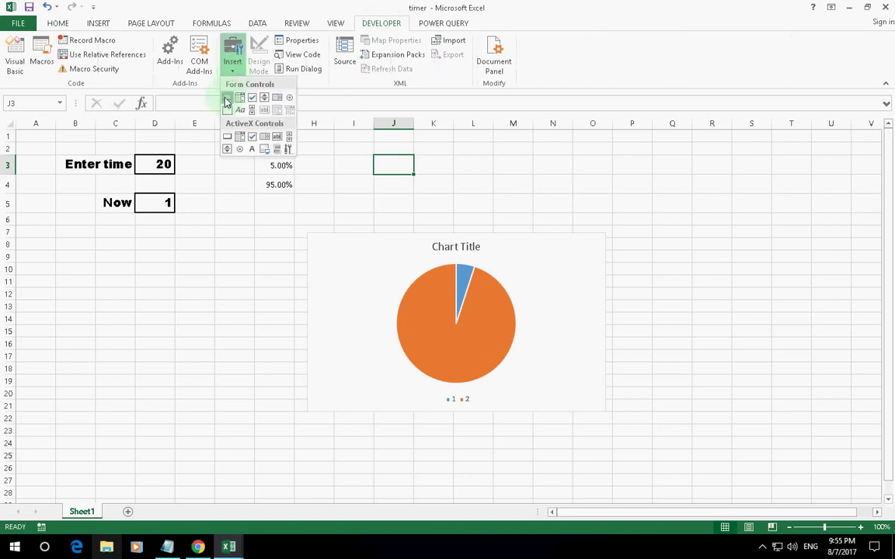
pyautogui.click(226, 99)
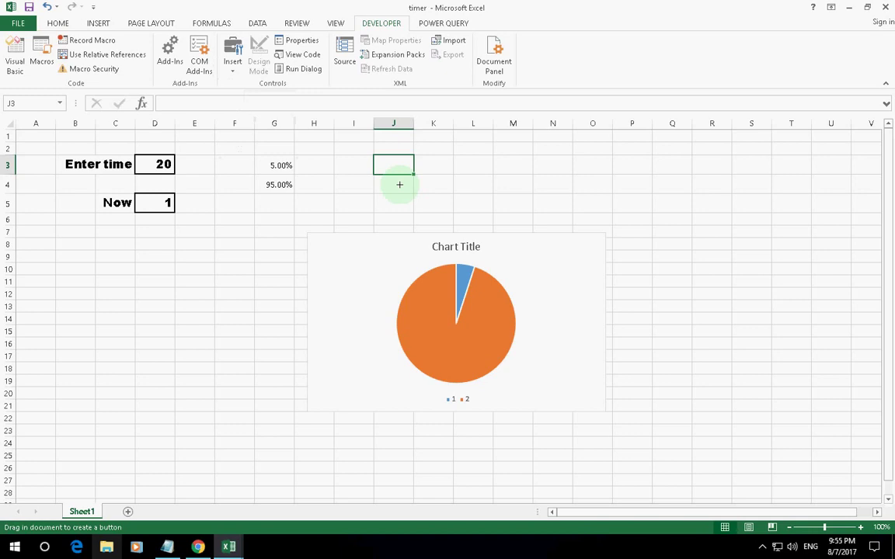
pyautogui.moveTo(387, 163); pyautogui.dragTo(505, 204)
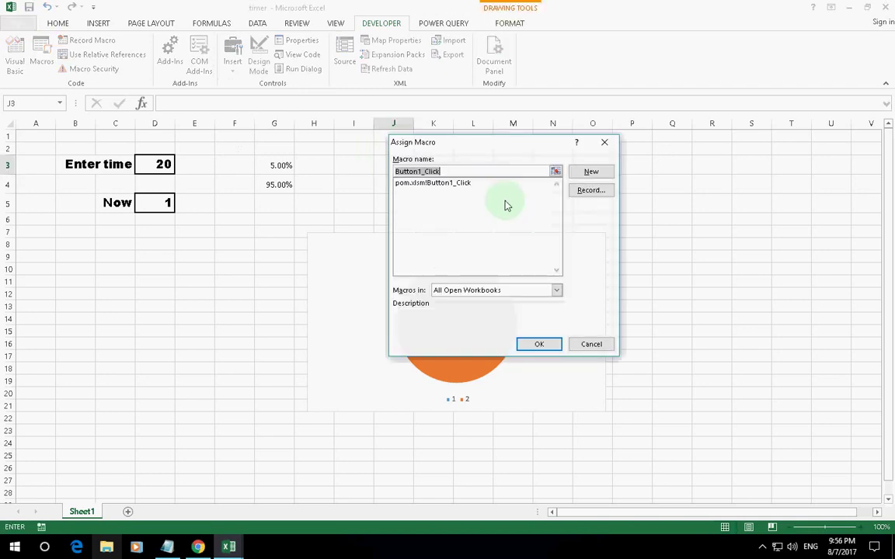
pyautogui.click(589, 172)
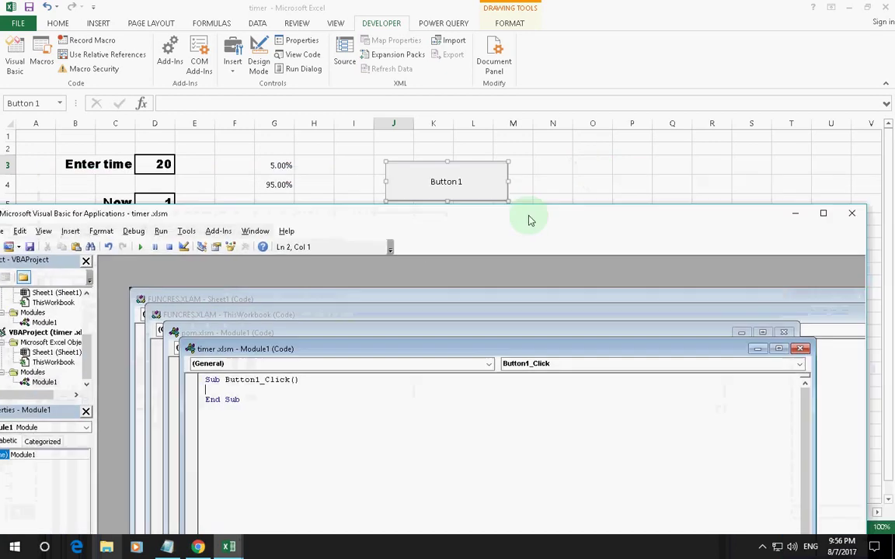
# - In Button1_Click, write i = 0 and Do While i <= Sheet1.Range("D3")
pyautogui.moveTo(455, 244); pyautogui.dragTo(512, 226)
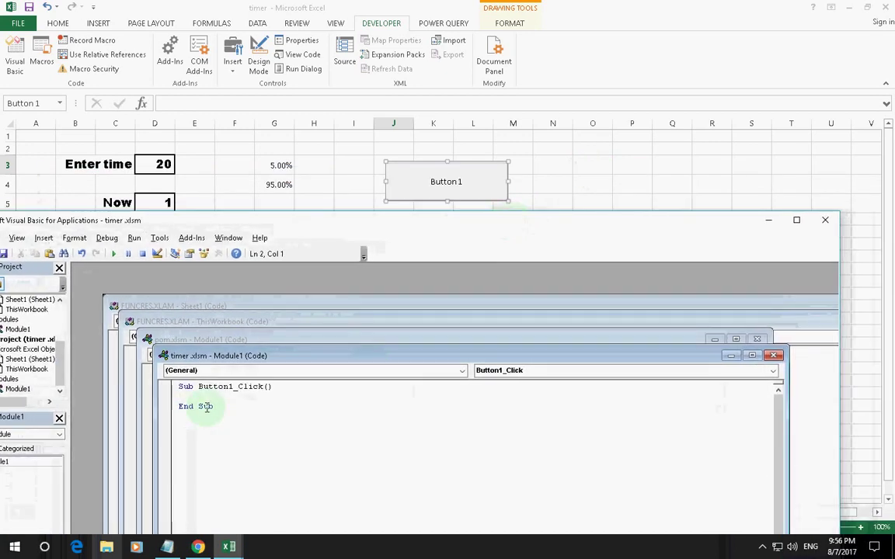
pyautogui.write('i=')
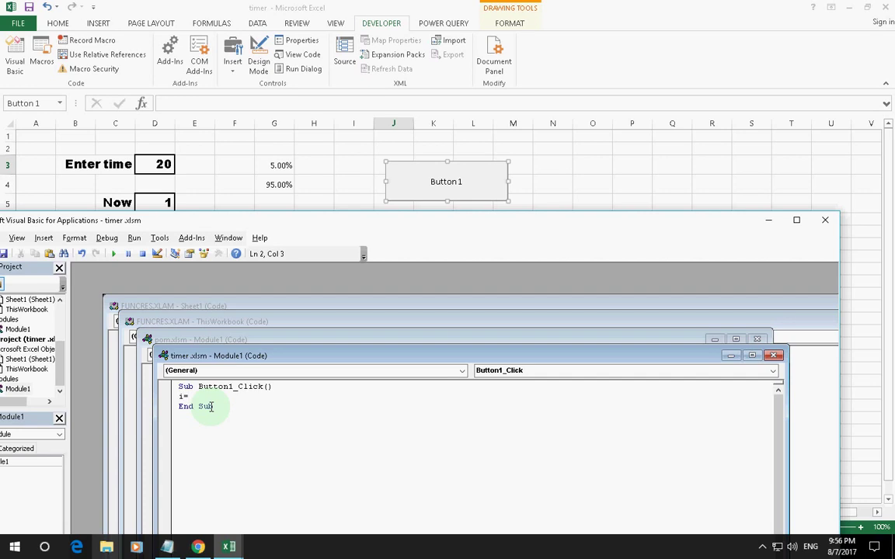
pyautogui.write('o')
pyautogui.press('BackSpace')
pyautogui.write('0')
pyautogui.press('Return')
pyautogui.write('o ')
pyautogui.write('while')
pyautogui.write('i ')
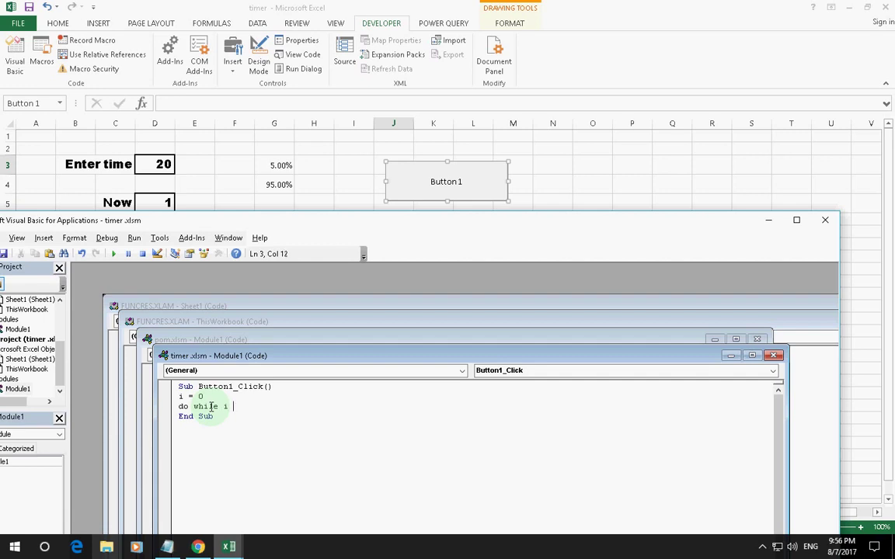
pyautogui.write('<')
pyautogui.write('=')
pyautogui.write(' Sh')
pyautogui.write('eet')
pyautogui.write('1.ran')
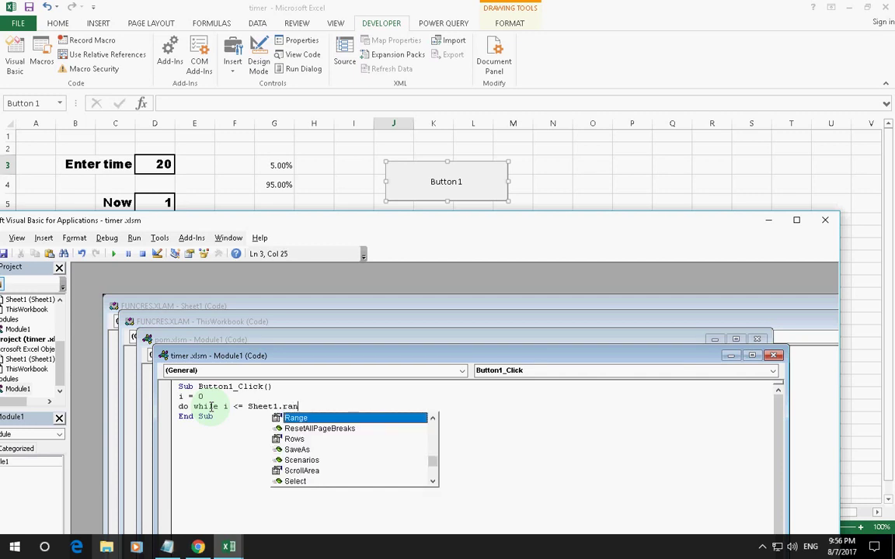
pyautogui.write('ge')
pyautogui.doubleClick(295, 422)
pyautogui.click(312, 409)
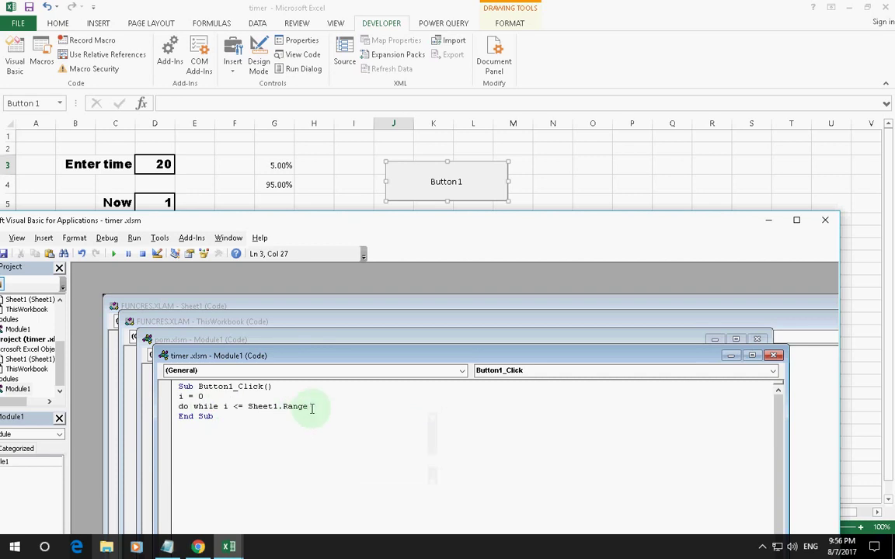
pyautogui.hotkey('ctrl', 'i')
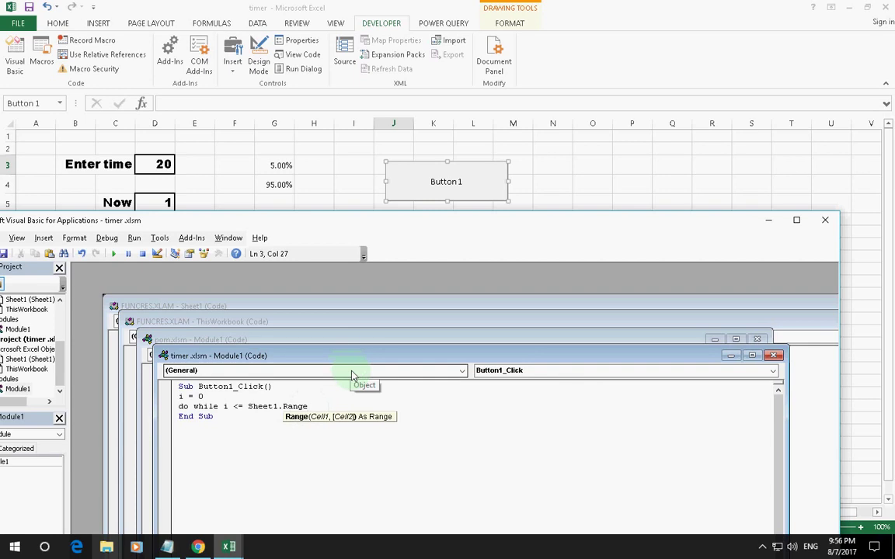
pyautogui.write('(')
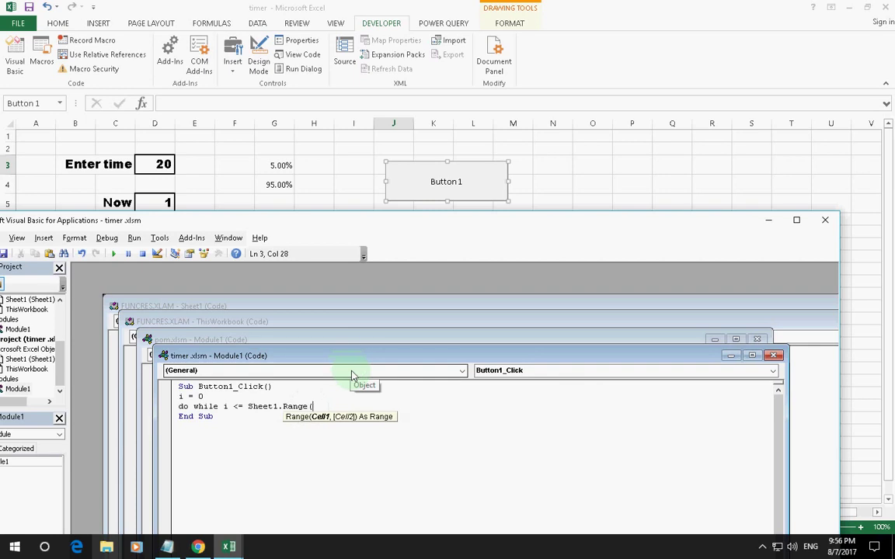
pyautogui.write('"')
pyautogui.write('D')
pyautogui.write('3"')
pyautogui.write(')')
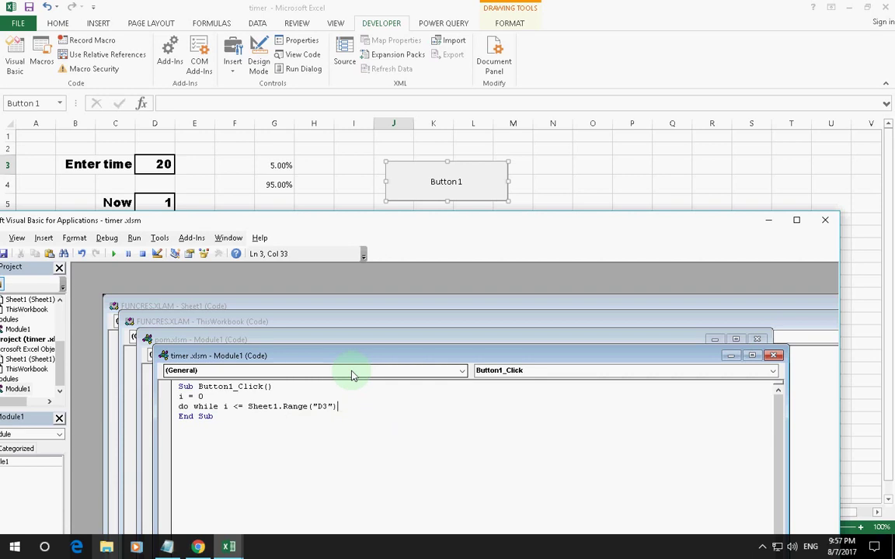
pyautogui.press('Return')
pyautogui.press('Return')
# - Close the loop with Loop and put i = i + 1 inside it, leaving a blank line
pyautogui.write('i')
pyautogui.write('oo')
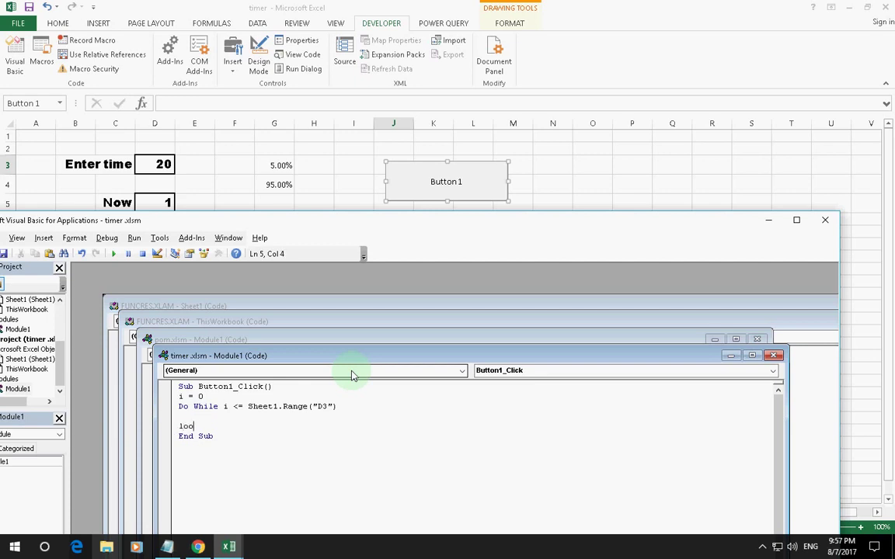
pyautogui.write('p')
pyautogui.press('Up')
pyautogui.press('Return')
pyautogui.write('i')
pyautogui.write('= ')
pyautogui.write('i')
pyautogui.write('+')
pyautogui.press('BackSpace')
pyautogui.write('+ ')
pyautogui.write('1')
pyautogui.press('Up')
pyautogui.press('Return')
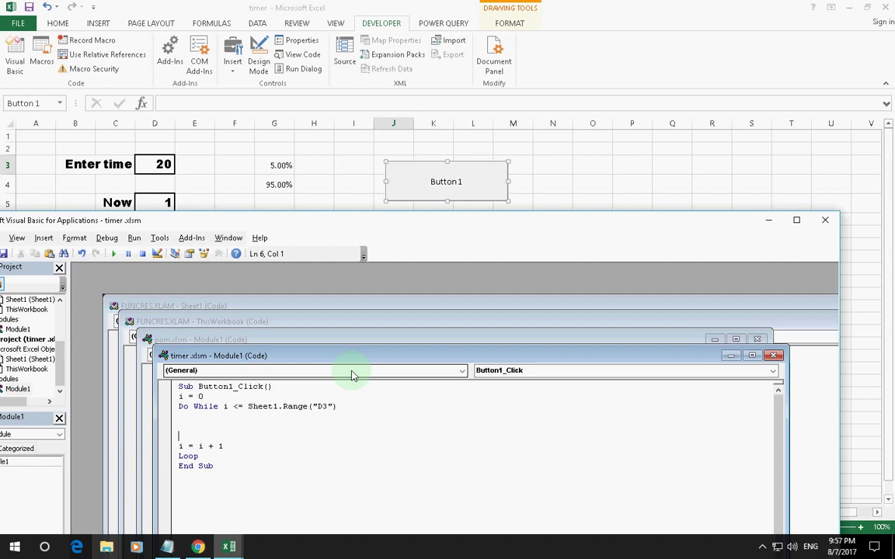
pyautogui.press('Up')
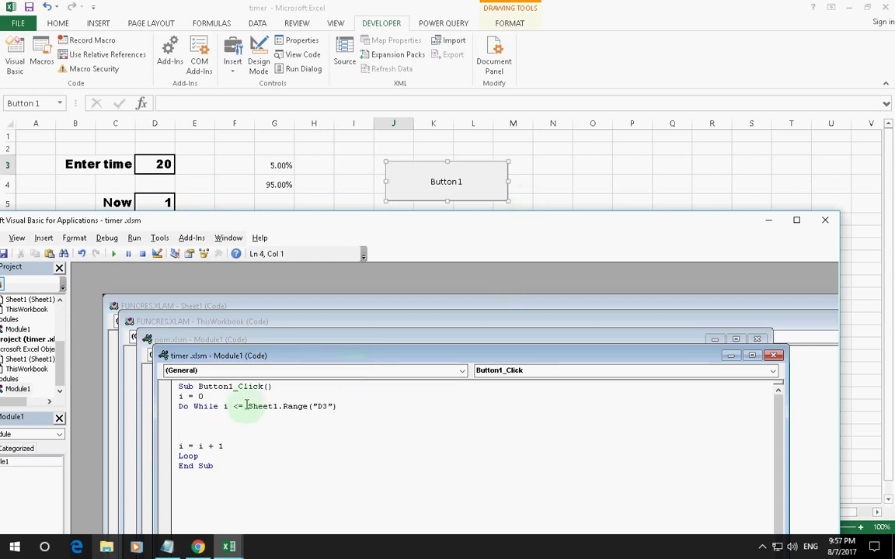
# - Add Sheet1.Range("D5") = i inside the loop and begin an Application.Wait line
pyautogui.moveTo(248, 407); pyautogui.dragTo(340, 407)
pyautogui.hotkey('ctrl', 'c')
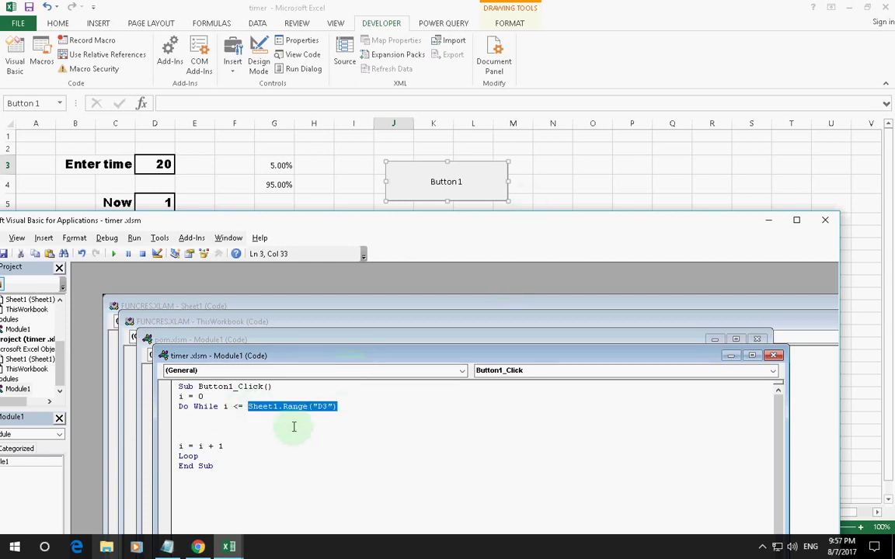
pyautogui.click(191, 419)
pyautogui.hotkey('ctrl', 'v')
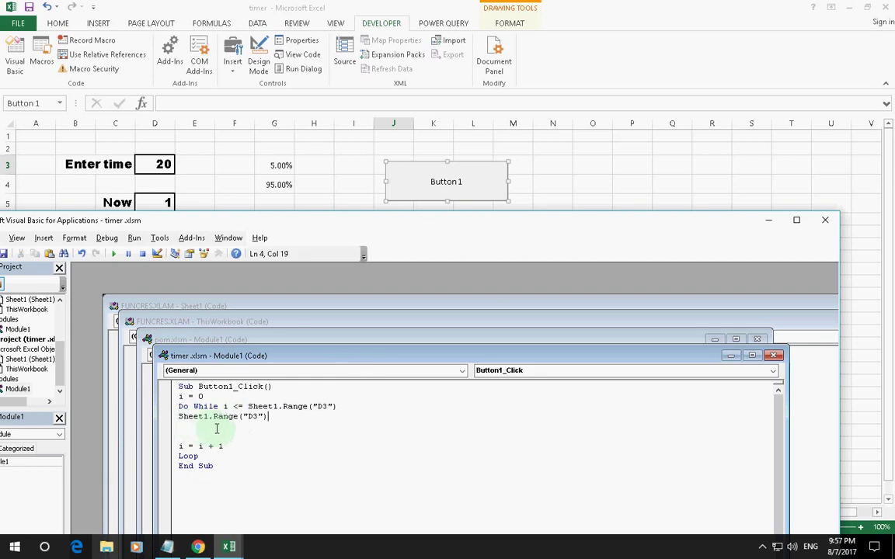
pyautogui.moveTo(252, 417); pyautogui.dragTo(257, 417)
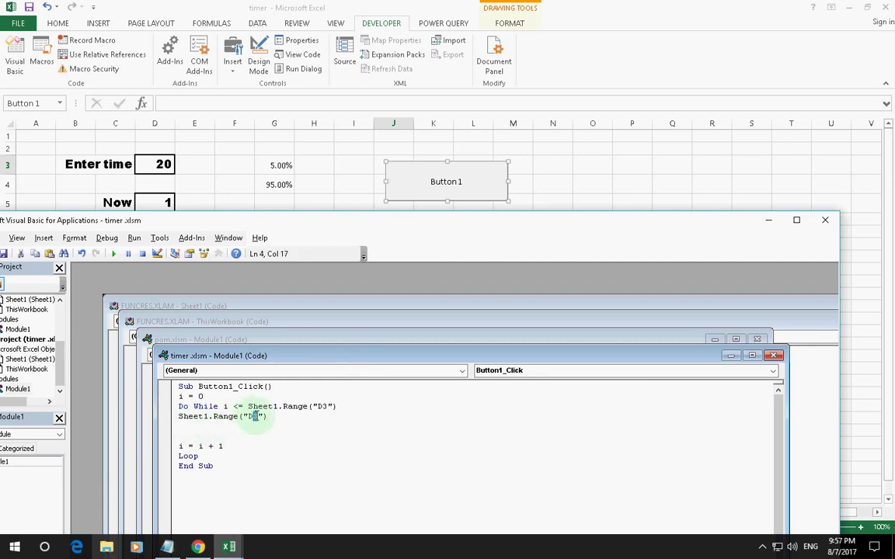
pyautogui.write('5')
pyautogui.press('End')
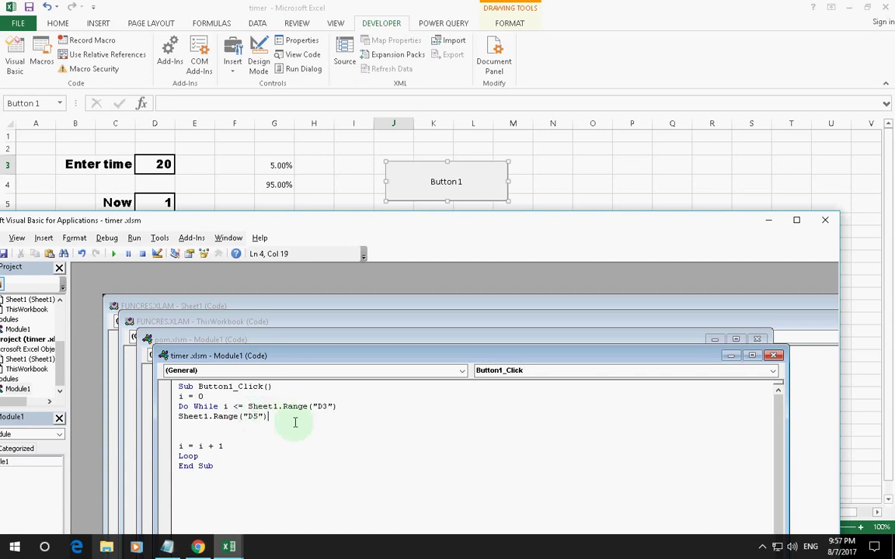
pyautogui.write('= ')
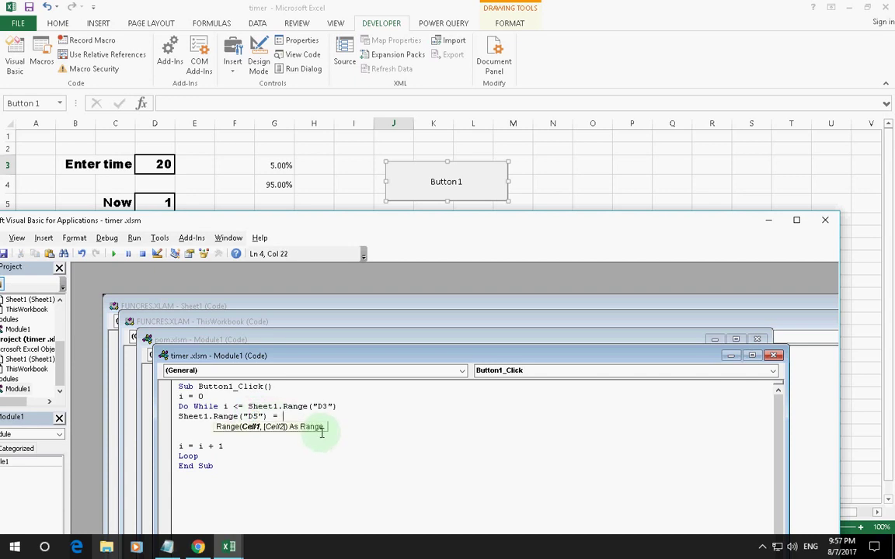
pyautogui.write('i')
pyautogui.press('Return')
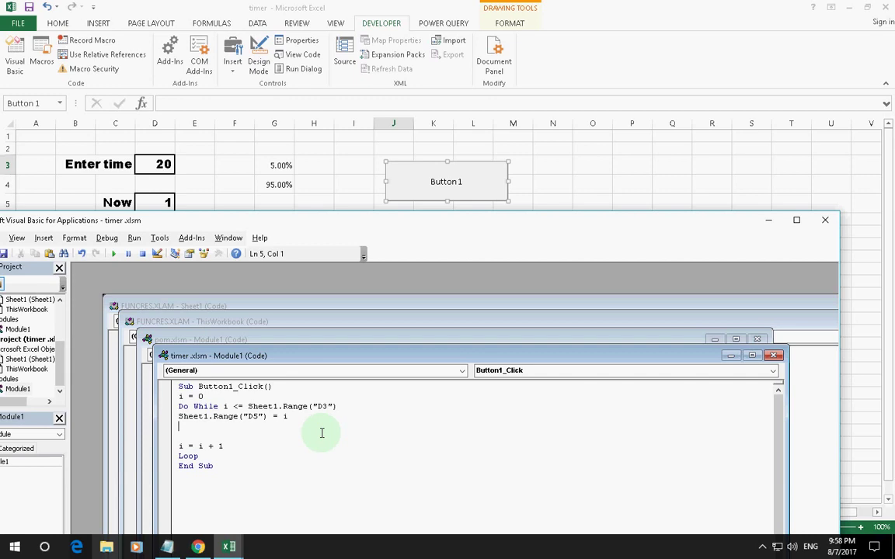
pyautogui.write('A')
pyautogui.write('ppli')
pyautogui.write('catio')
pyautogui.write('n.')
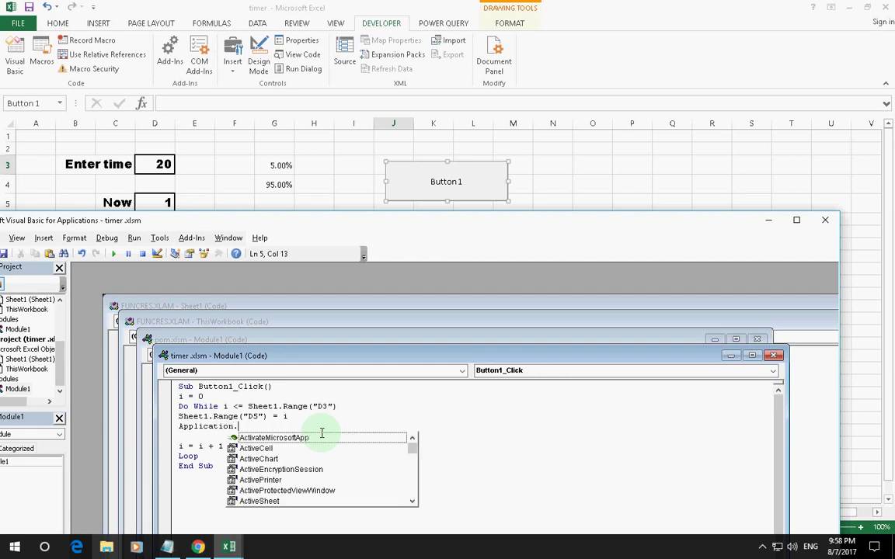
pyautogui.write('Wa')
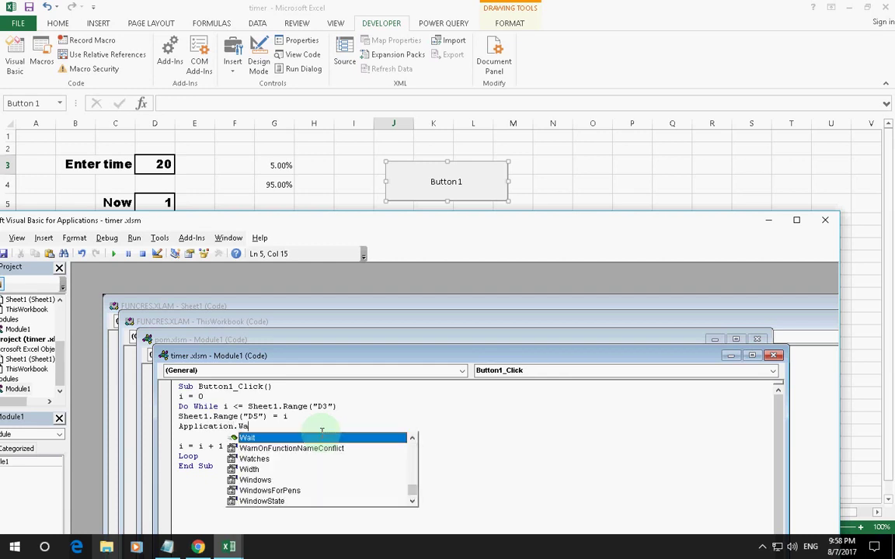
pyautogui.write('it')
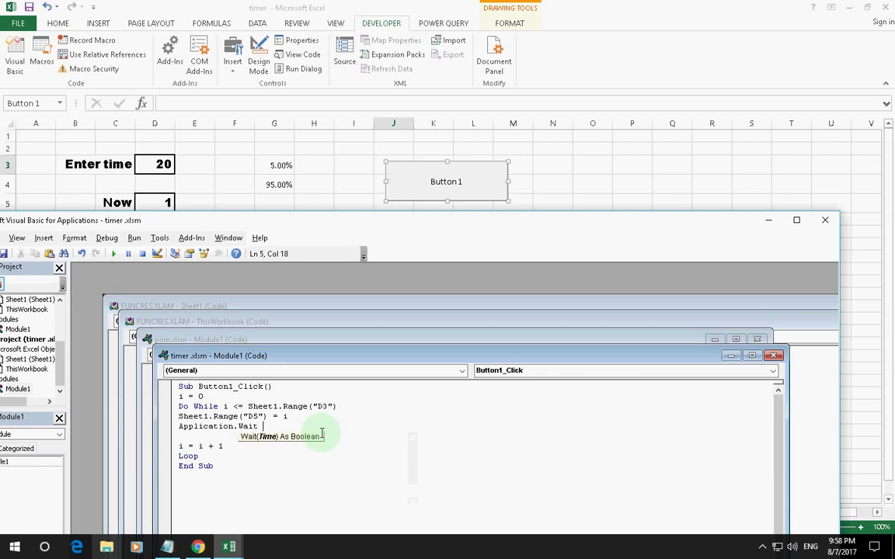
pyautogui.write(' (')
pyautogui.write('Now')
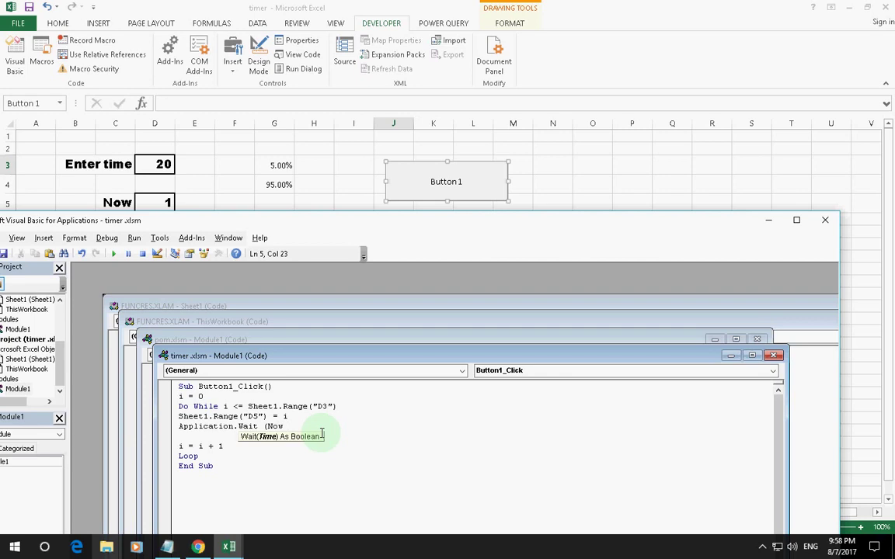
# - Finish the pause line as Application.Wait (Now + TimeValue("00:00:01"))
pyautogui.press('Escape')
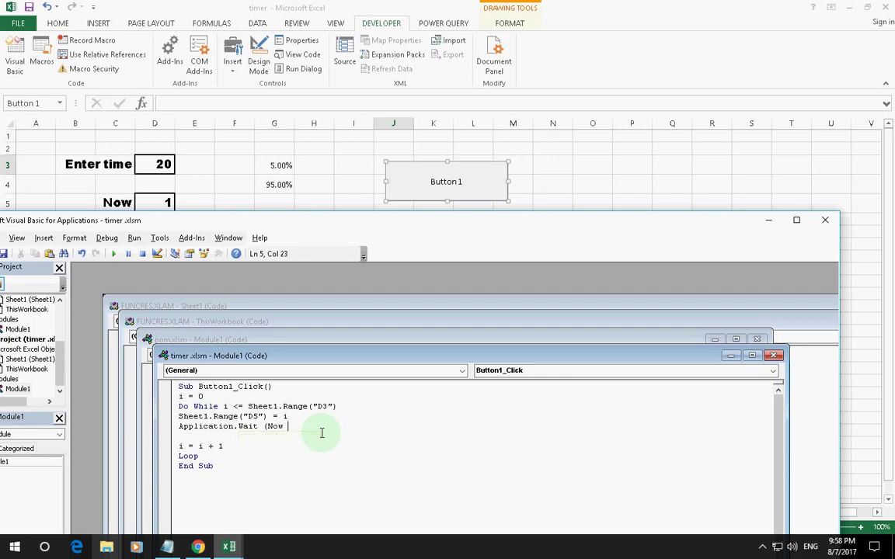
pyautogui.write('+ ')
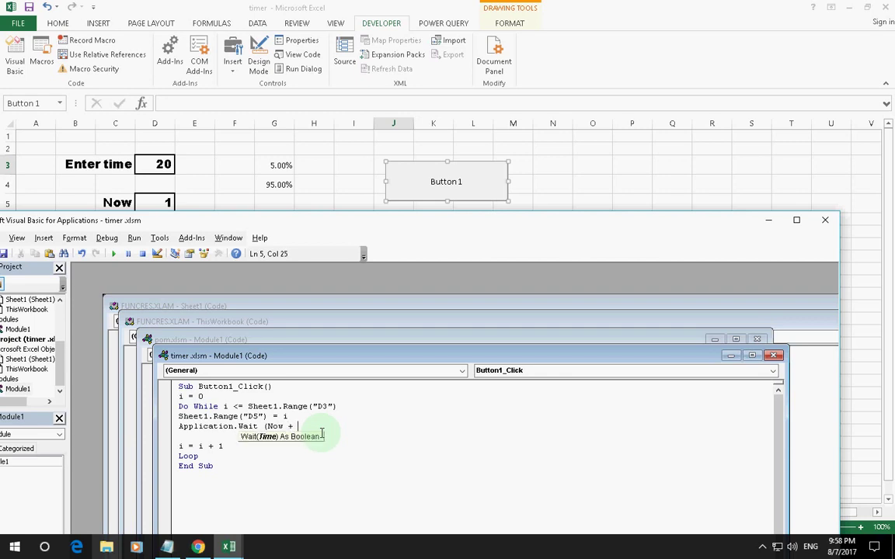
pyautogui.write('Time')
pyautogui.write('val')
pyautogui.write('ue')
pyautogui.write('(')
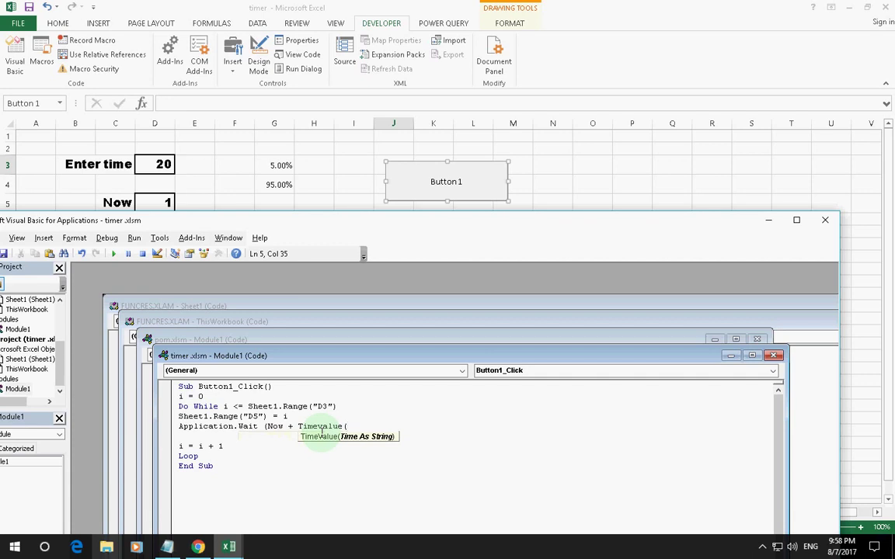
pyautogui.write('"0')
pyautogui.write('0:')
pyautogui.write('00')
pyautogui.write(':01')
pyautogui.write('"')
pyautogui.write(')')
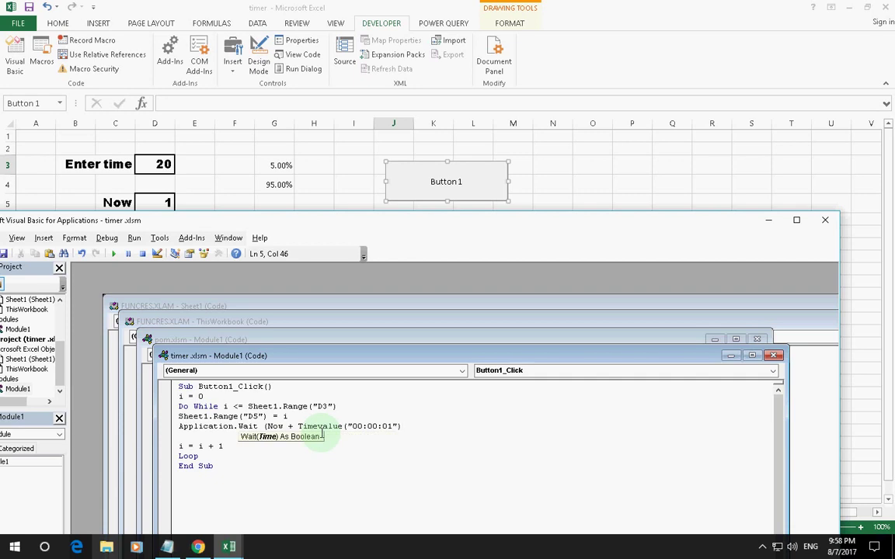
pyautogui.write(')')
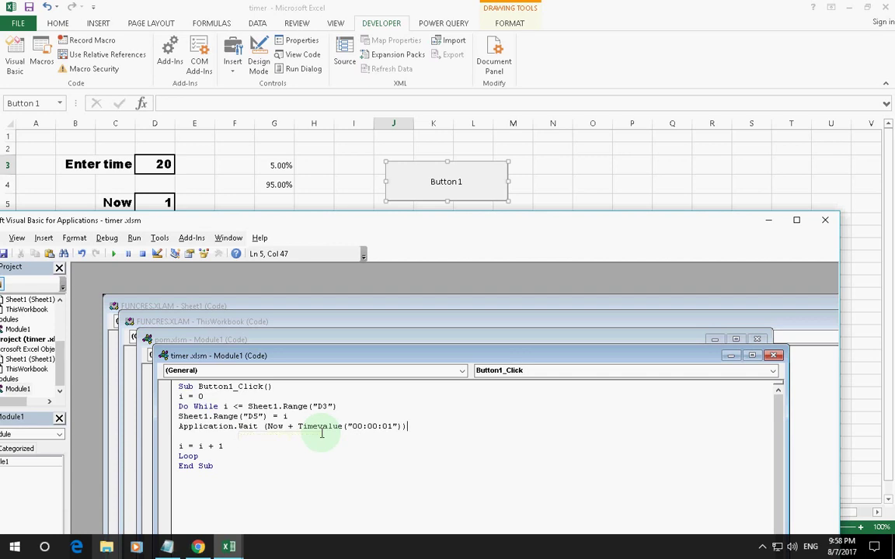
pyautogui.press('Down')
pyautogui.press('Down')
pyautogui.press('Up')
pyautogui.press('Down')
pyautogui.press('Down')
pyautogui.press('Down')
pyautogui.press('Down')
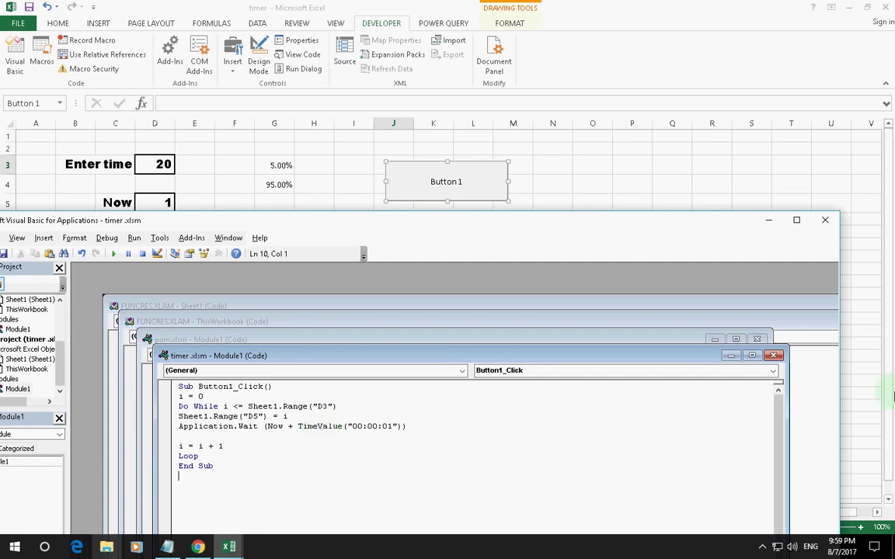
# - Close the VBA code editor and return to the Excel worksheet
pyautogui.moveTo(198, 220); pyautogui.dragTo(306, 155)
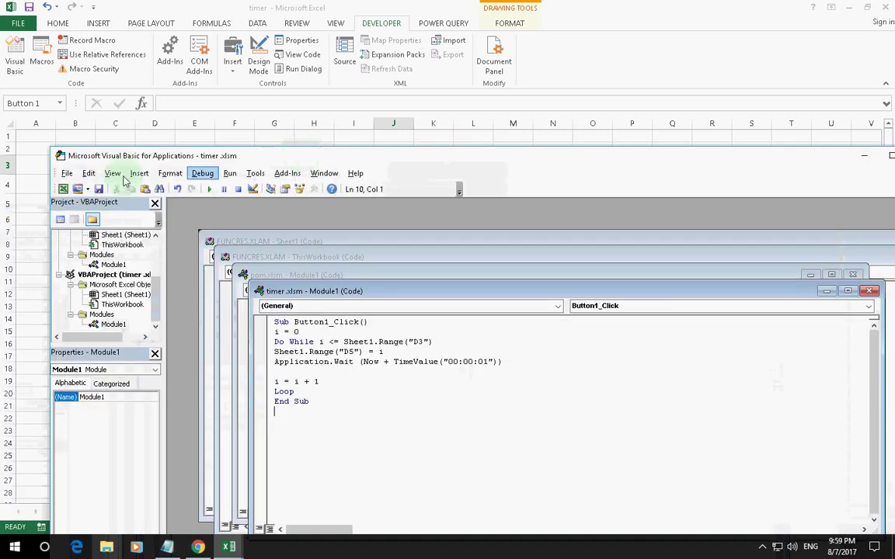
pyautogui.click(67, 173)
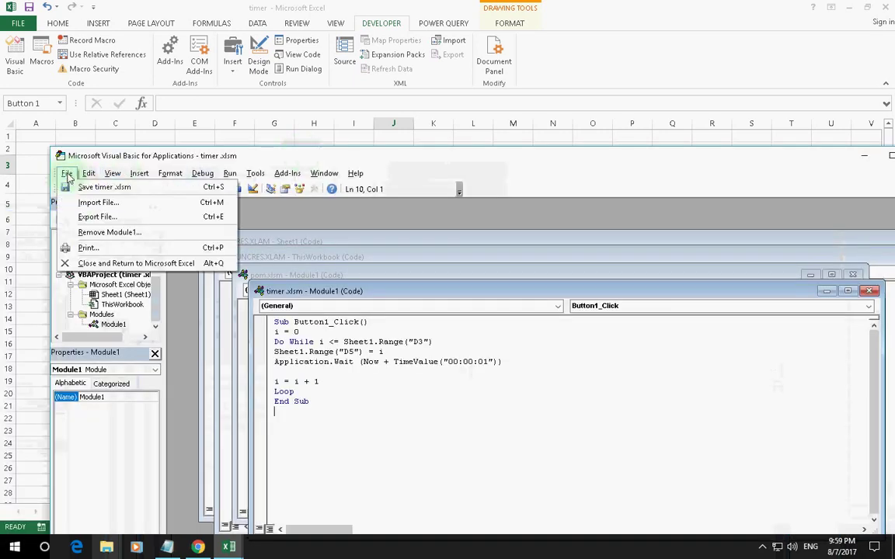
pyautogui.click(98, 263)
# - Change the button caption from 'Button 1' to 'Start timer'
pyautogui.click(447, 181)
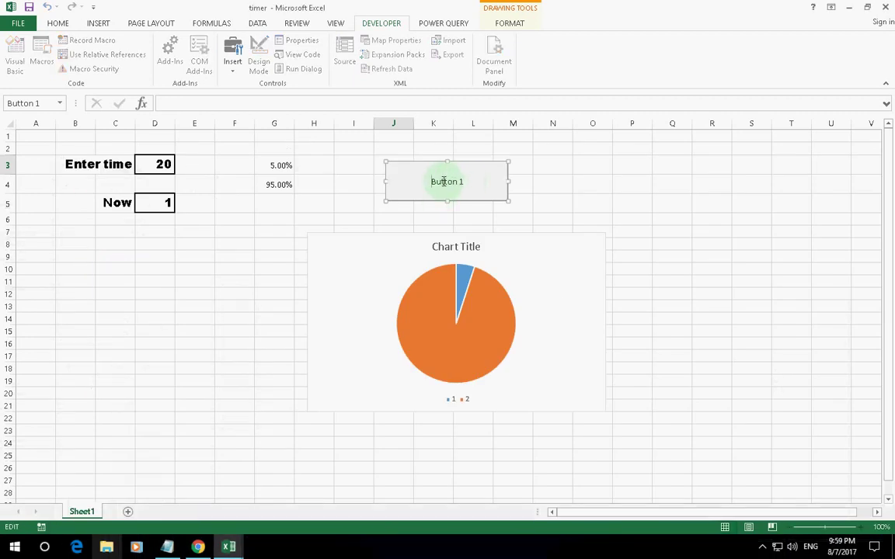
pyautogui.click(444, 181)
pyautogui.tripleClick(450, 182)
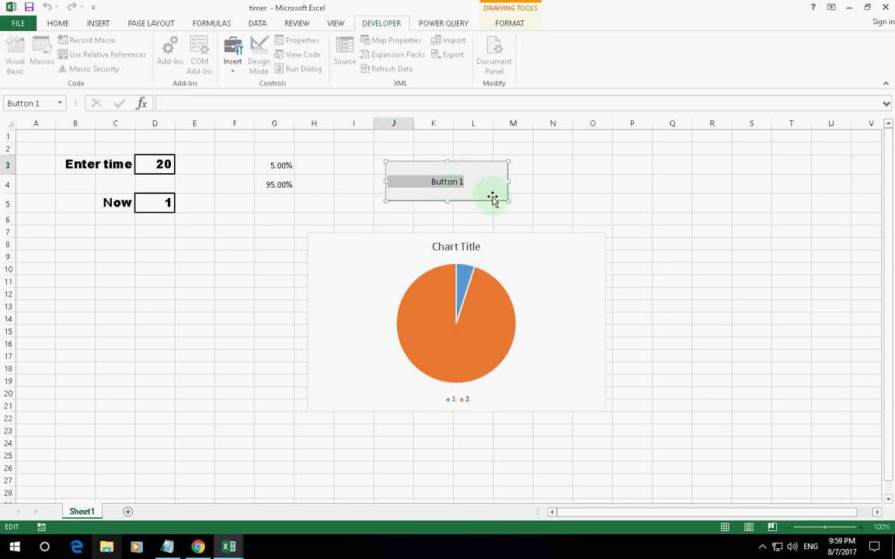
pyautogui.write('Start')
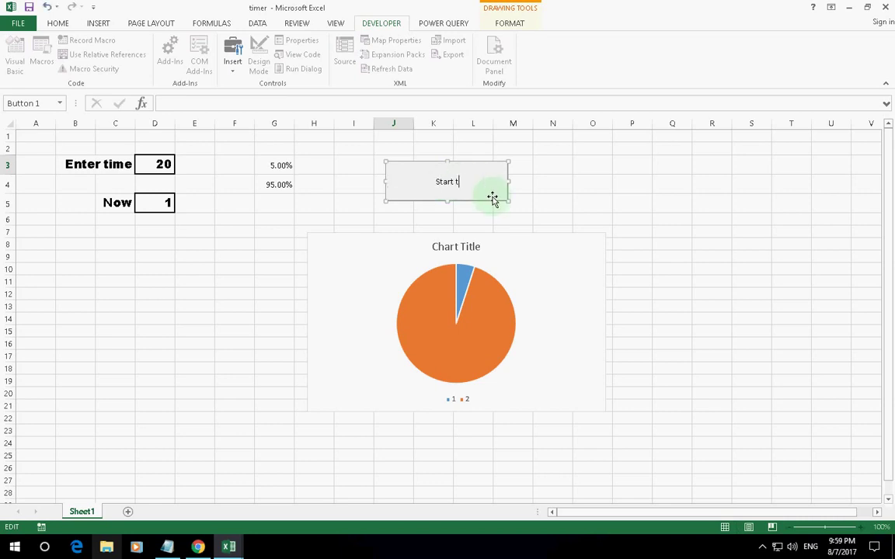
pyautogui.write(' timer')
pyautogui.click(594, 249)
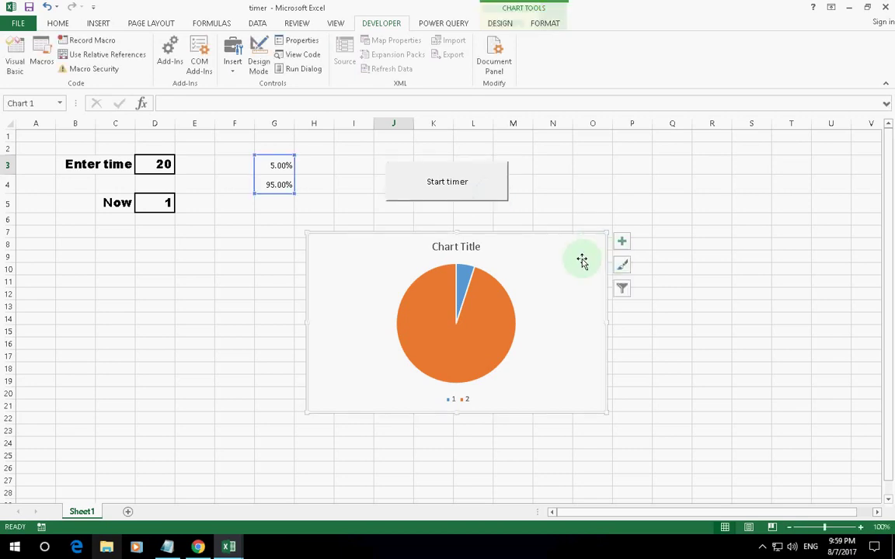
# - Run the Start timer macro so Now counts to 20 and the pie reaches 100%
pyautogui.click(452, 181)
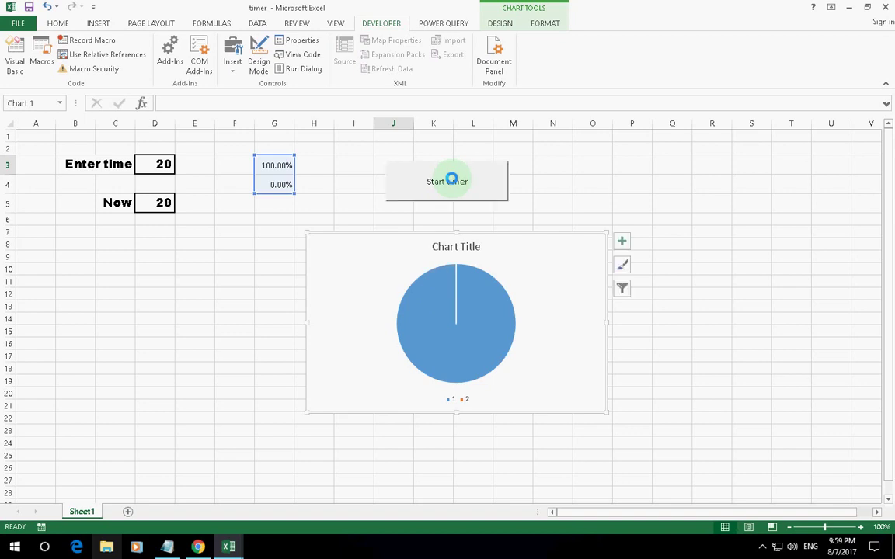
pyautogui.click(165, 165)
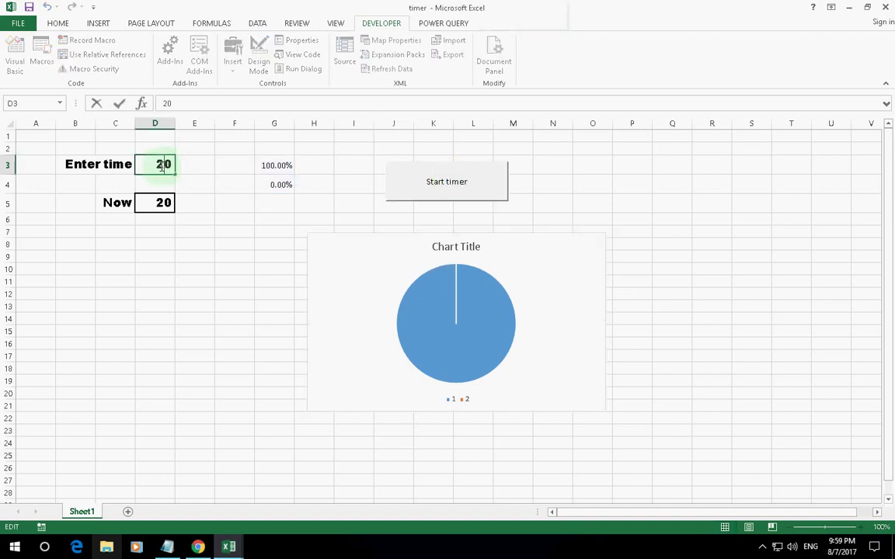
# - Change the Enter time in D3 to 30 and rerun the Start timer countdown
pyautogui.doubleClick(163, 164)
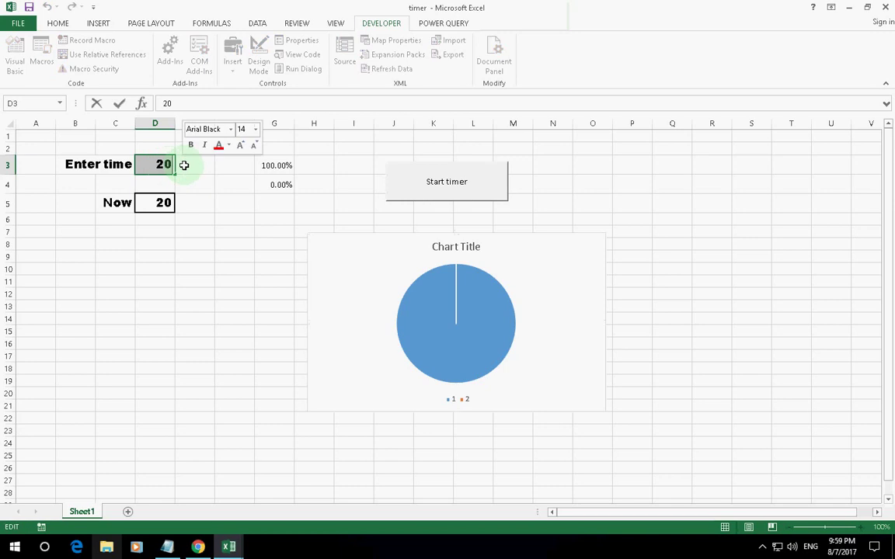
pyautogui.write('30')
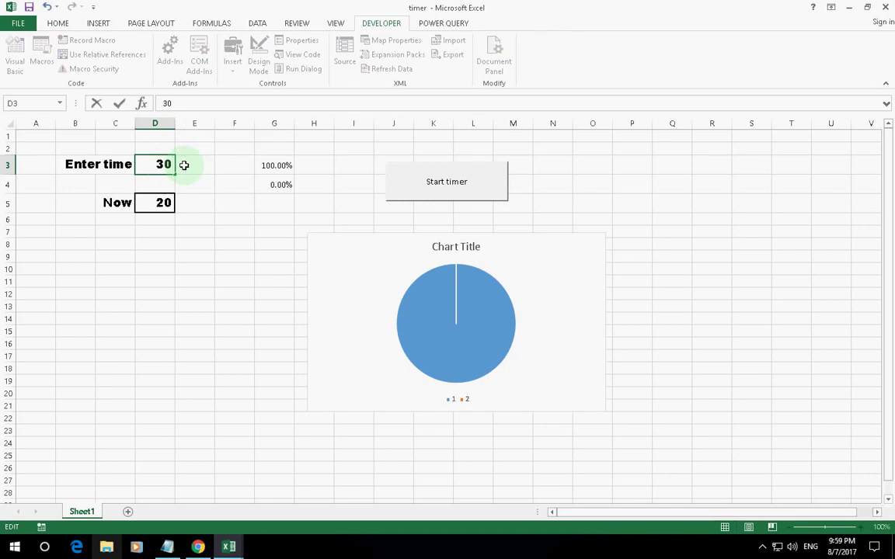
pyautogui.press('Return')
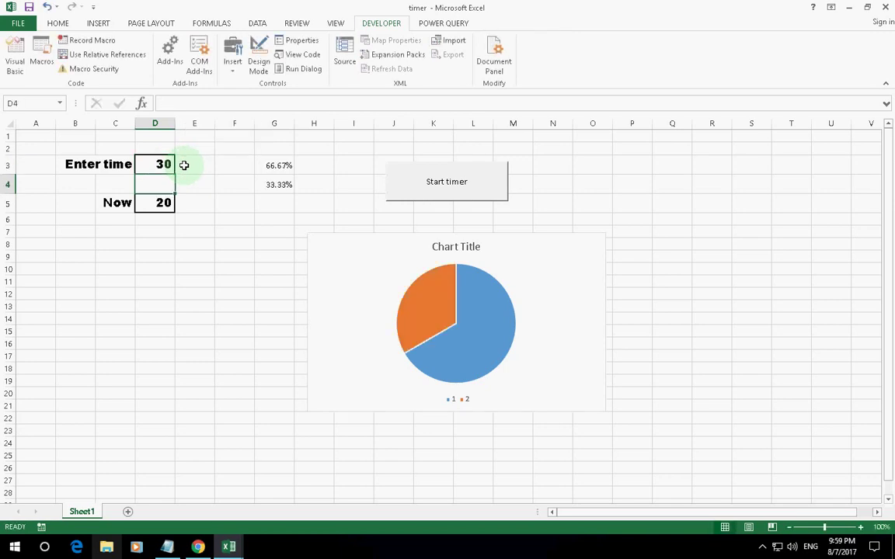
pyautogui.click(457, 190)
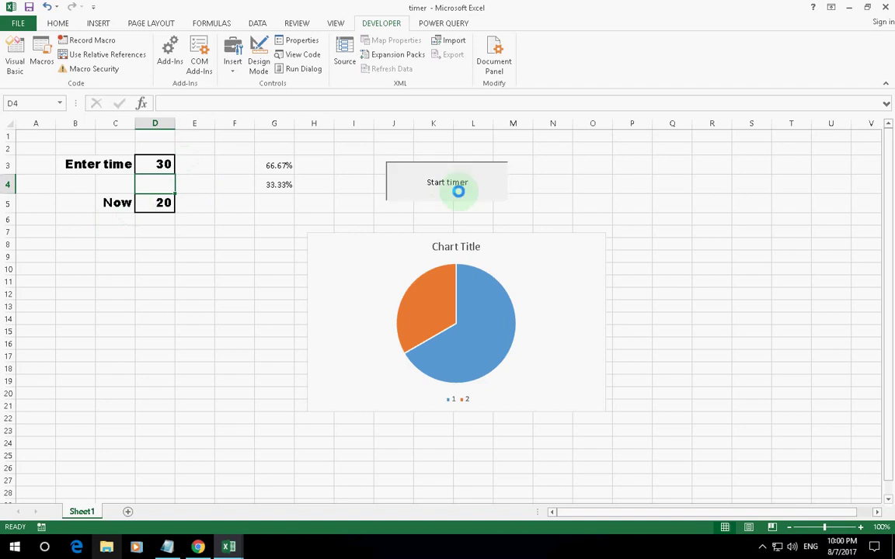